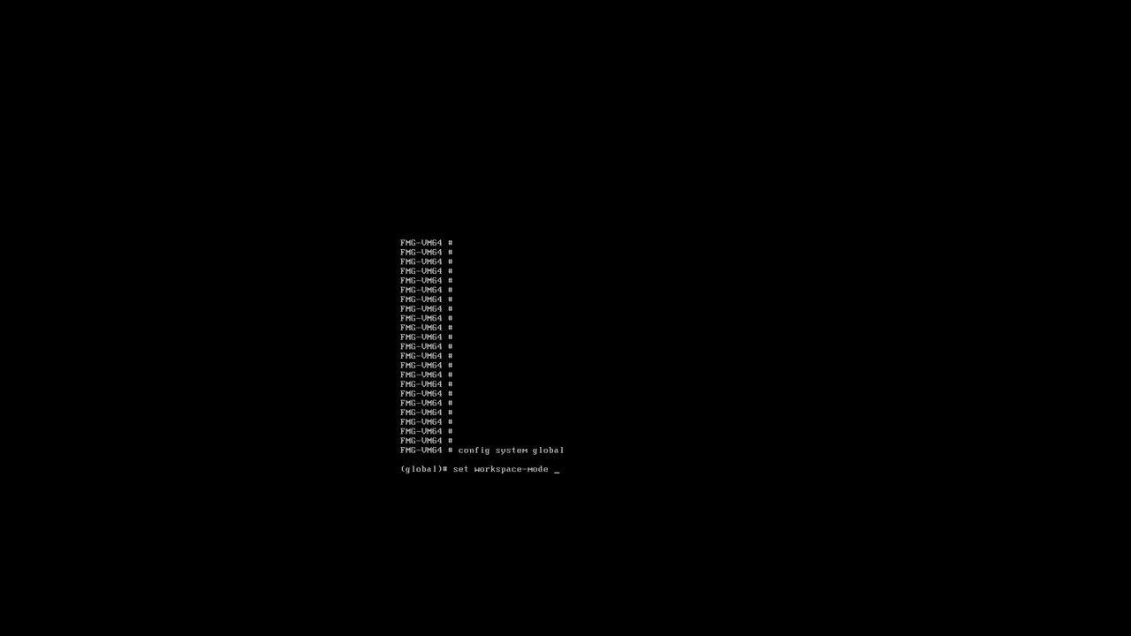
Set the global workspace-mode to workflow and end the global configuration
key(question)
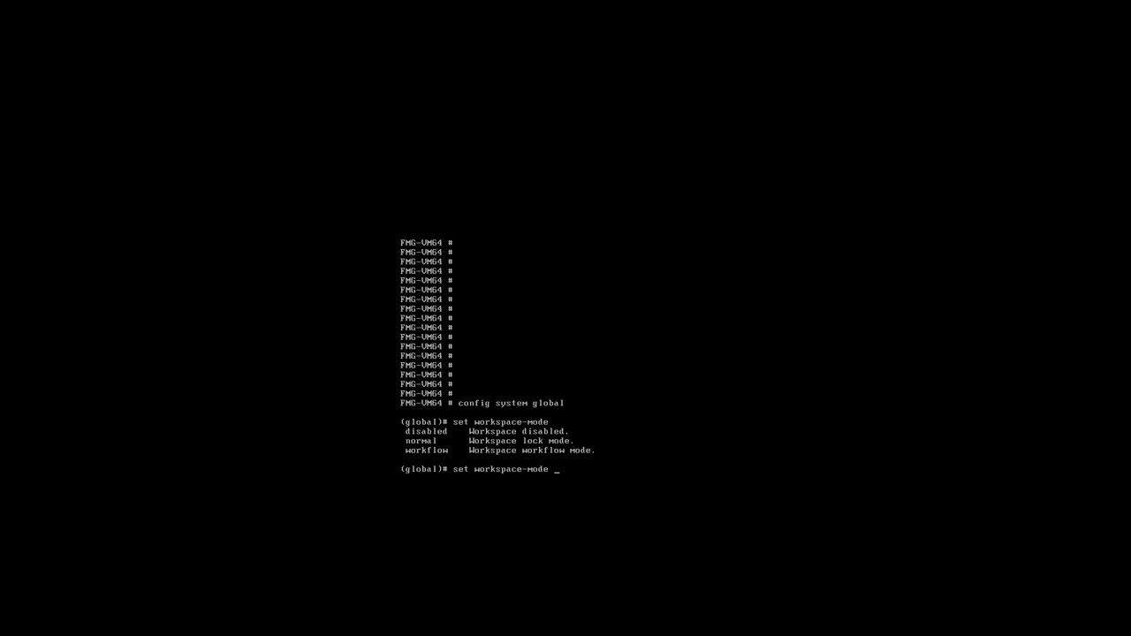
text(workflow)
key(Return)
text(end)
key(Return)
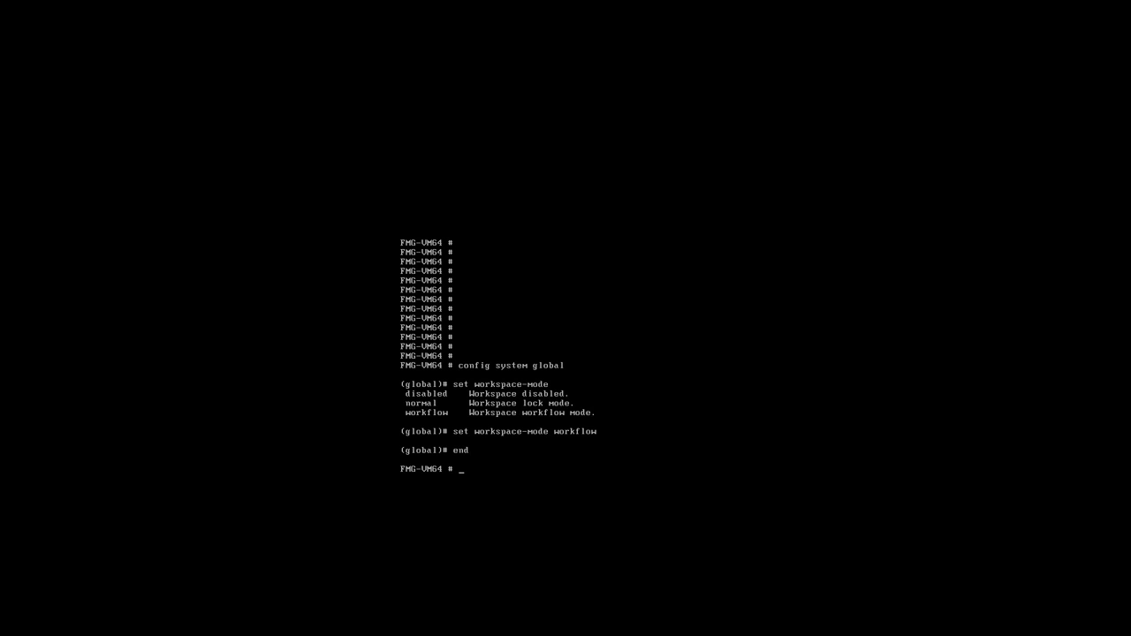
key(Return)
key(Return)
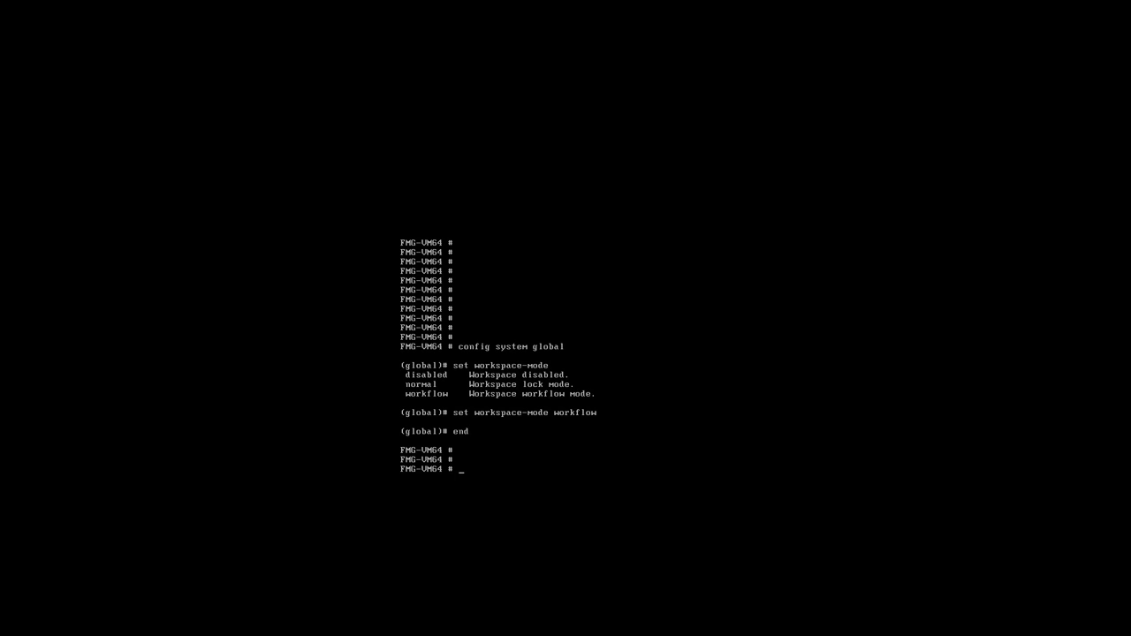
key(Return)
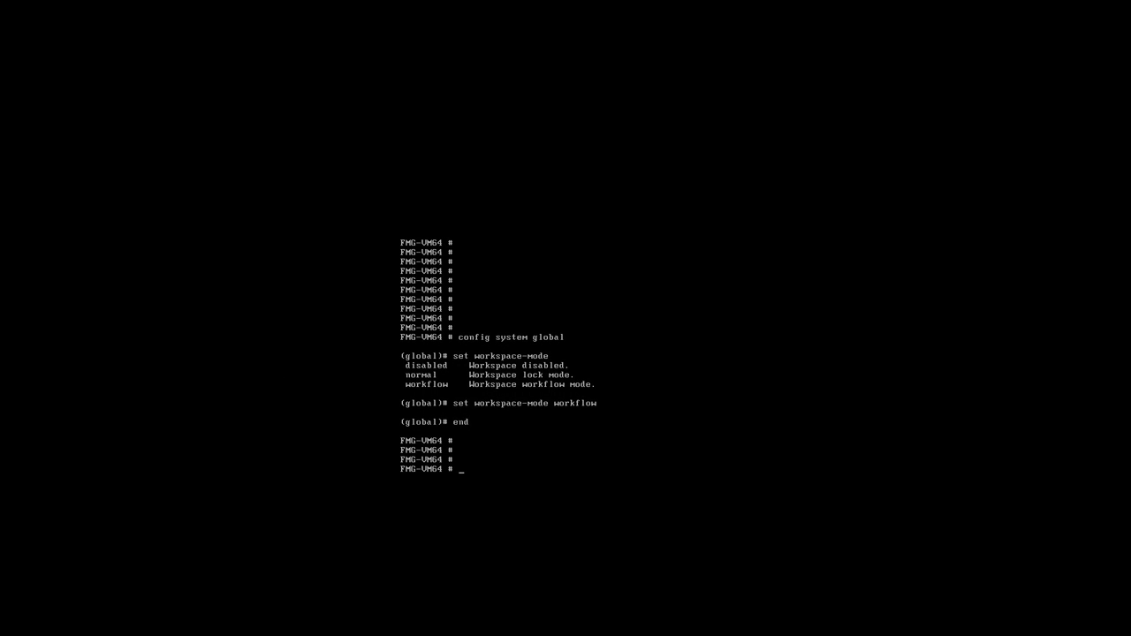
Enter the system admin profile configuration and open BobsProfile for editing
text(config system admin pr)
key(Tab)
key(question)
key(Return)
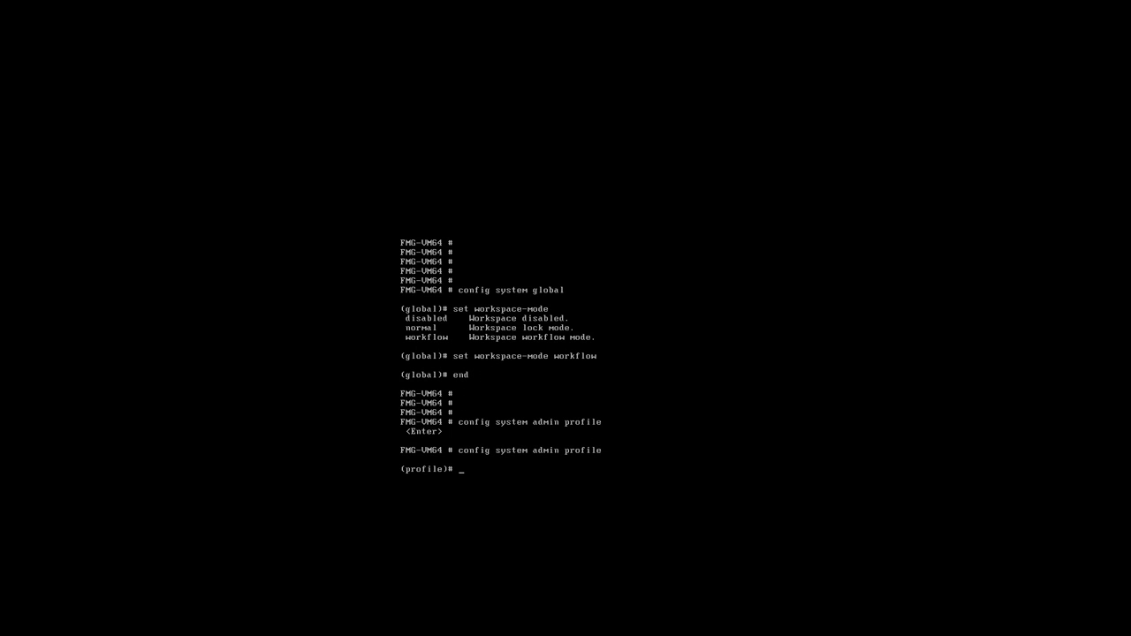
text(edit)
key(question)
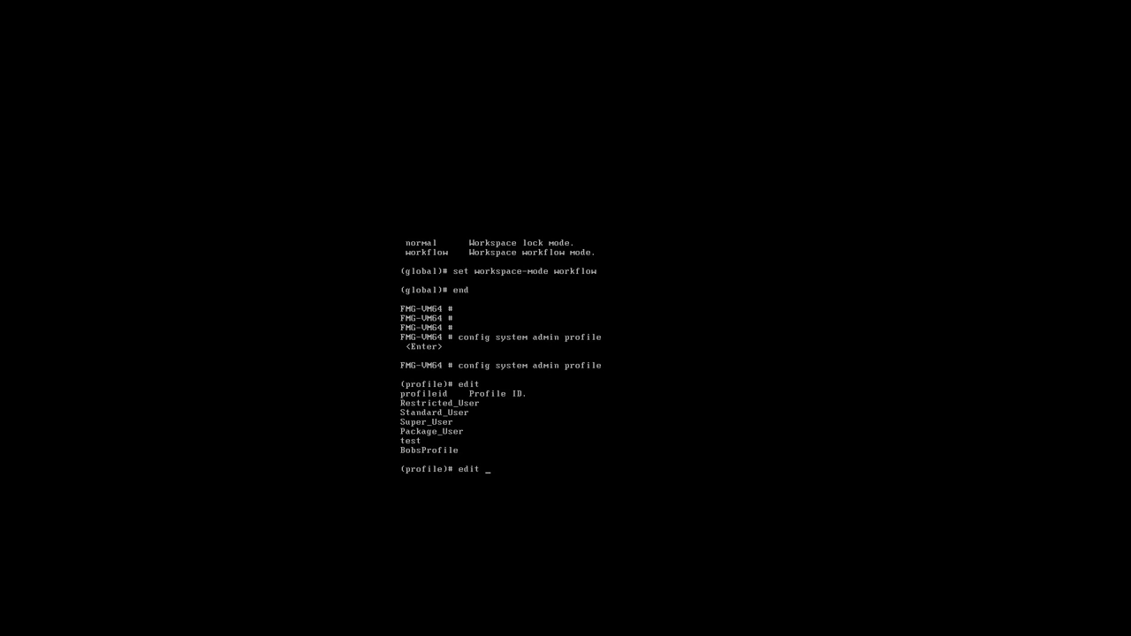
text(BobsProfile)
key(question)
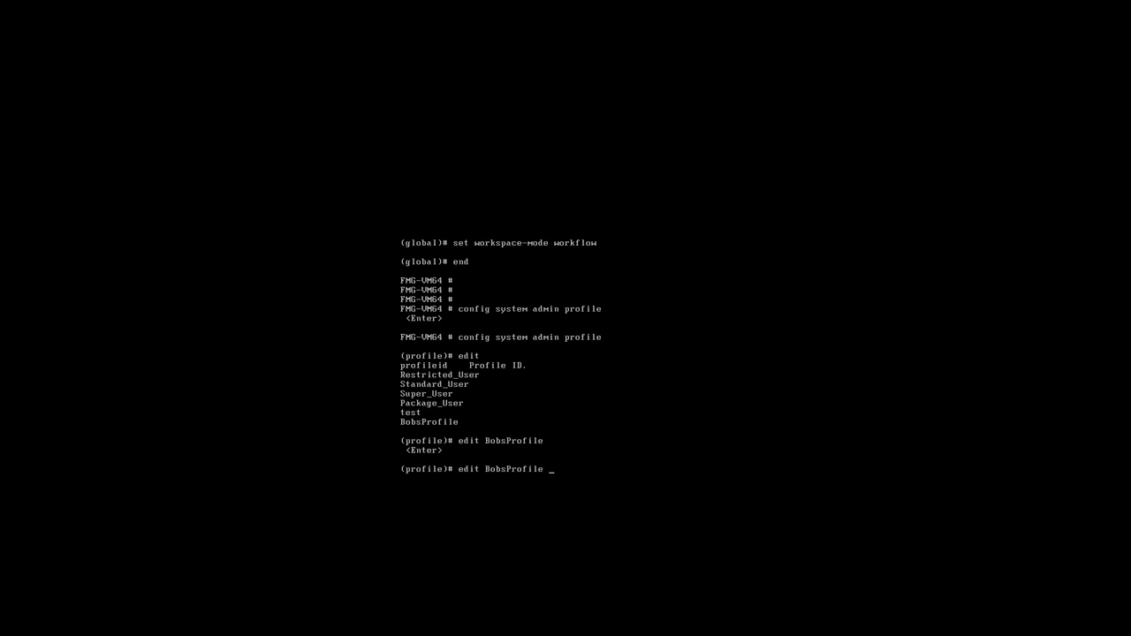
key(Return)
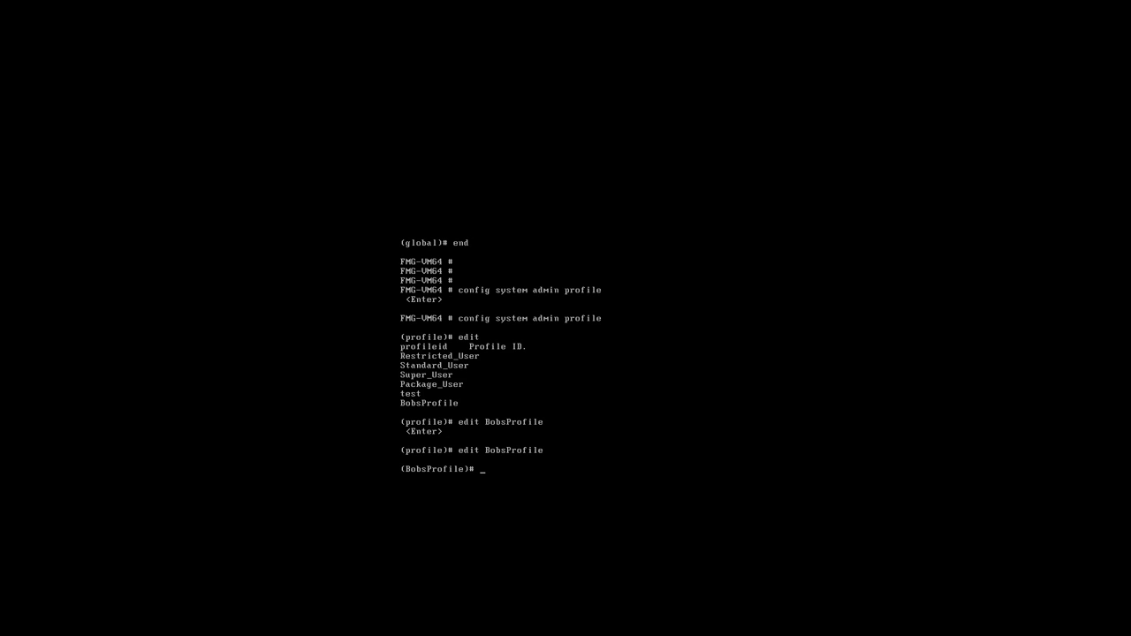
Set the profile's workflow-approve permission to read-write and end the profile configuration
text(set workflow-approve)
key(question)
text(read-write)
key(Return)
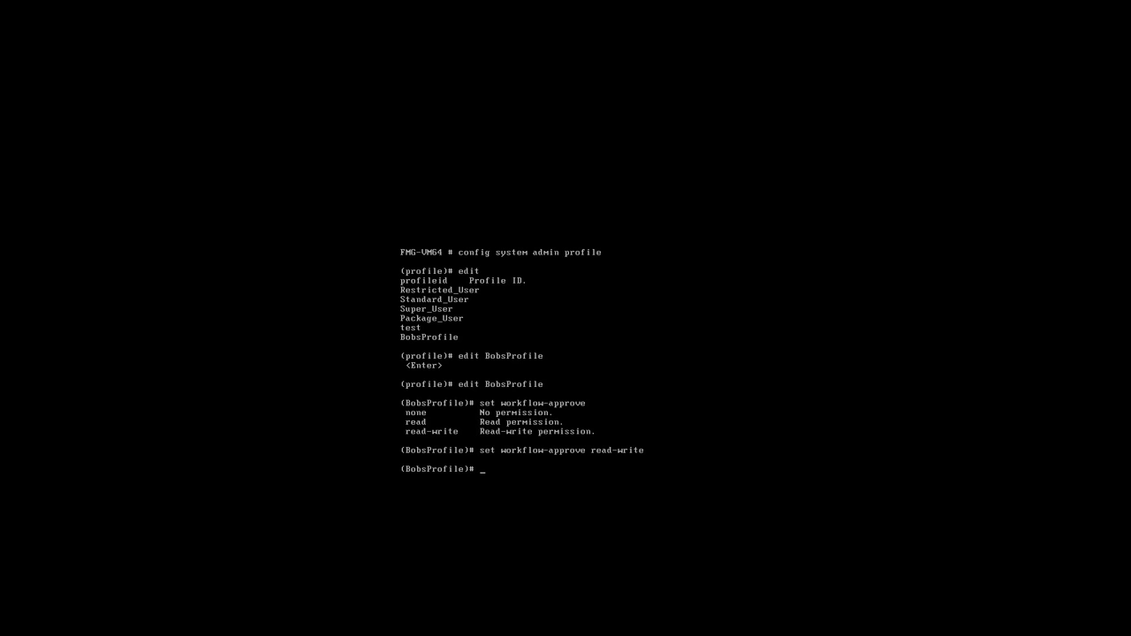
text(end)
key(Return)
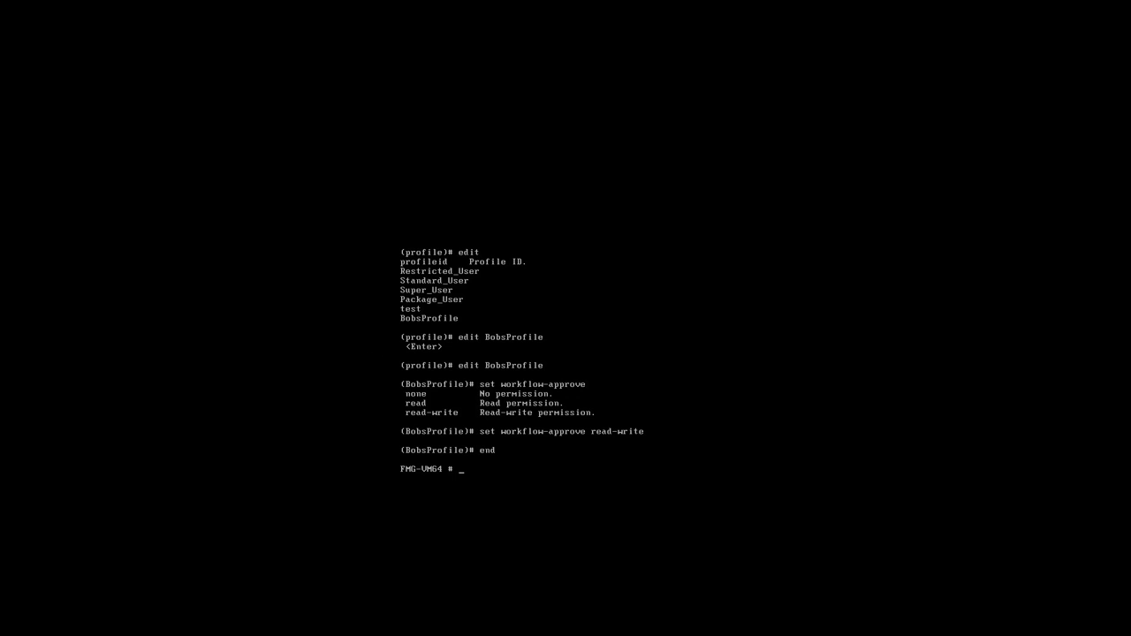
Log in to the web interface with the restricted administrator's user name and password, and postpone the licence reminder
click(578, 311)
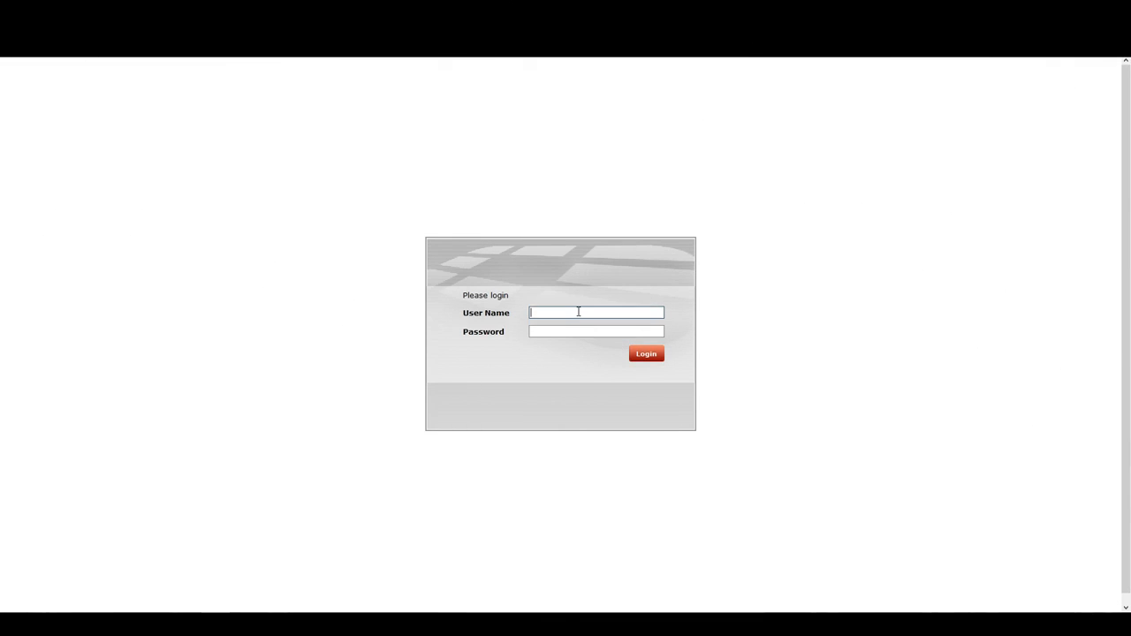
text(ad)
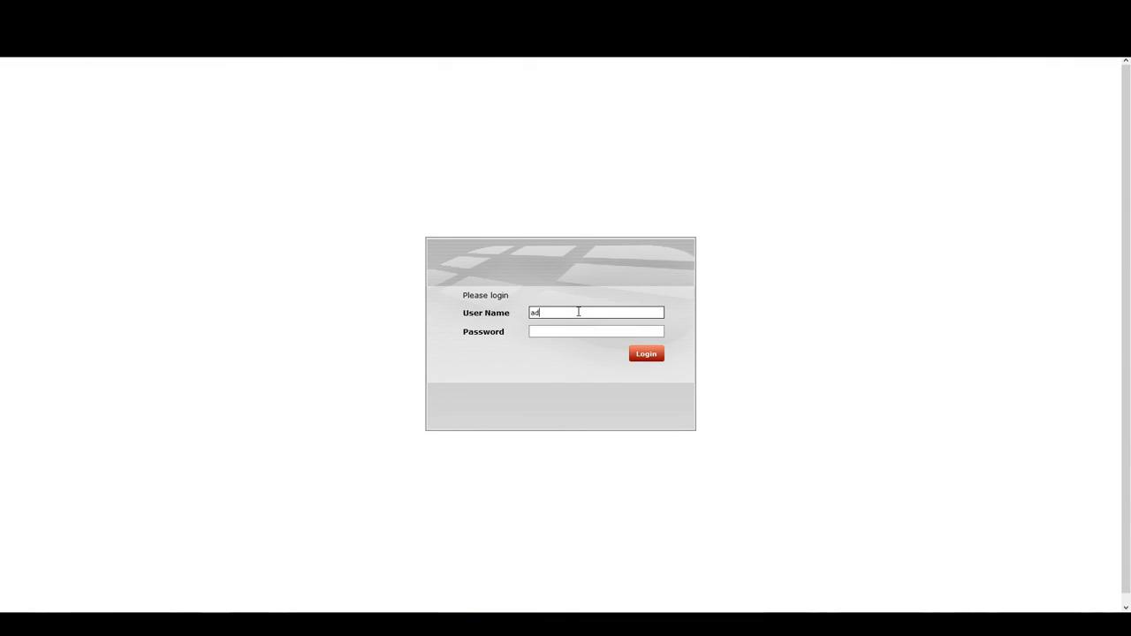
key(BackSpace)
text(Bob)
key(Tab)
text(**********)
key(Return)
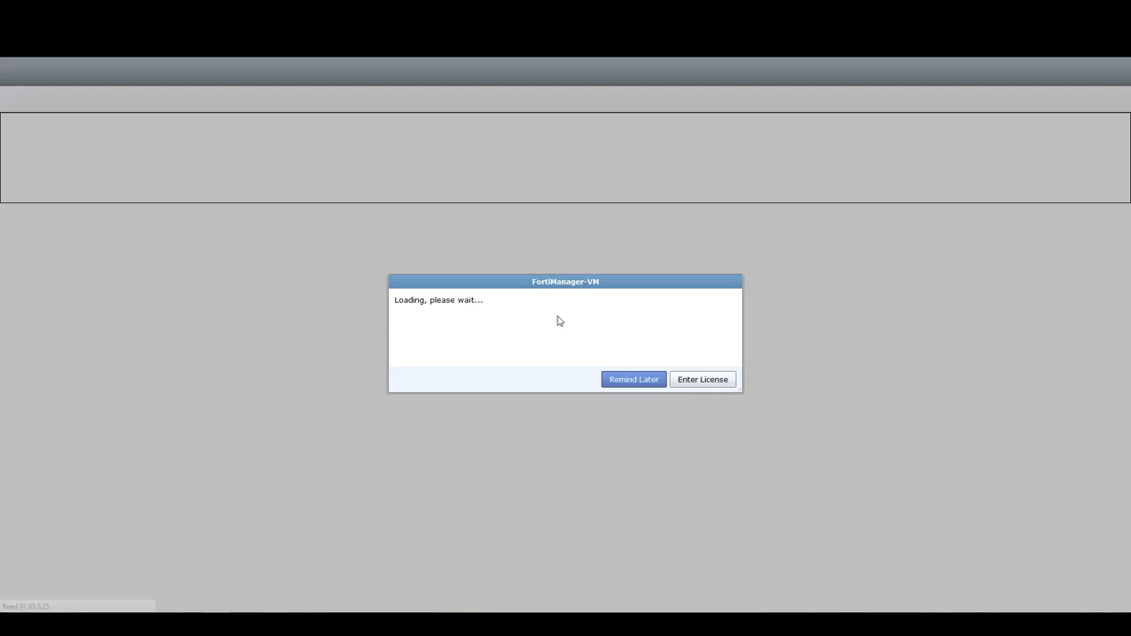
click(633, 380)
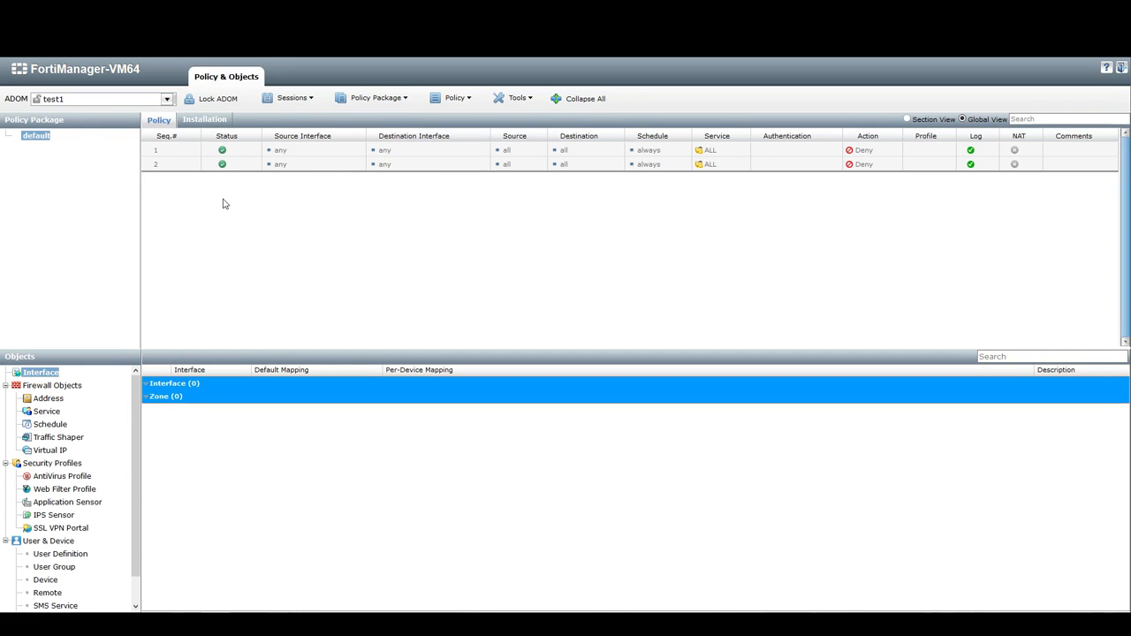
Try to open the Session List and dismiss the resulting notice
click(286, 104)
click(286, 104)
click(287, 104)
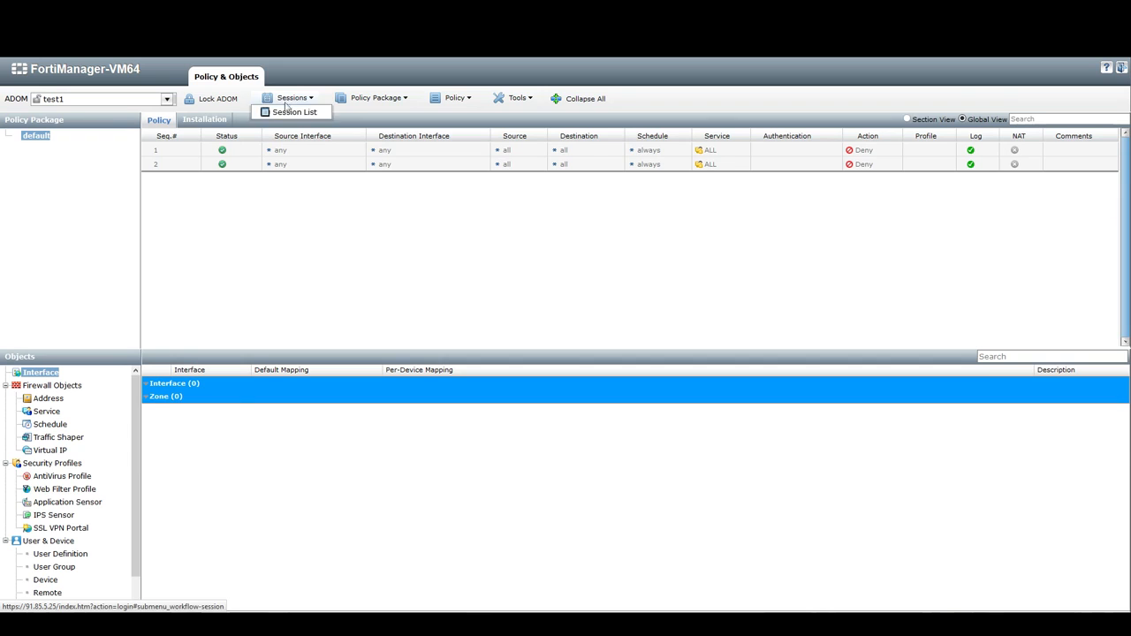
click(285, 110)
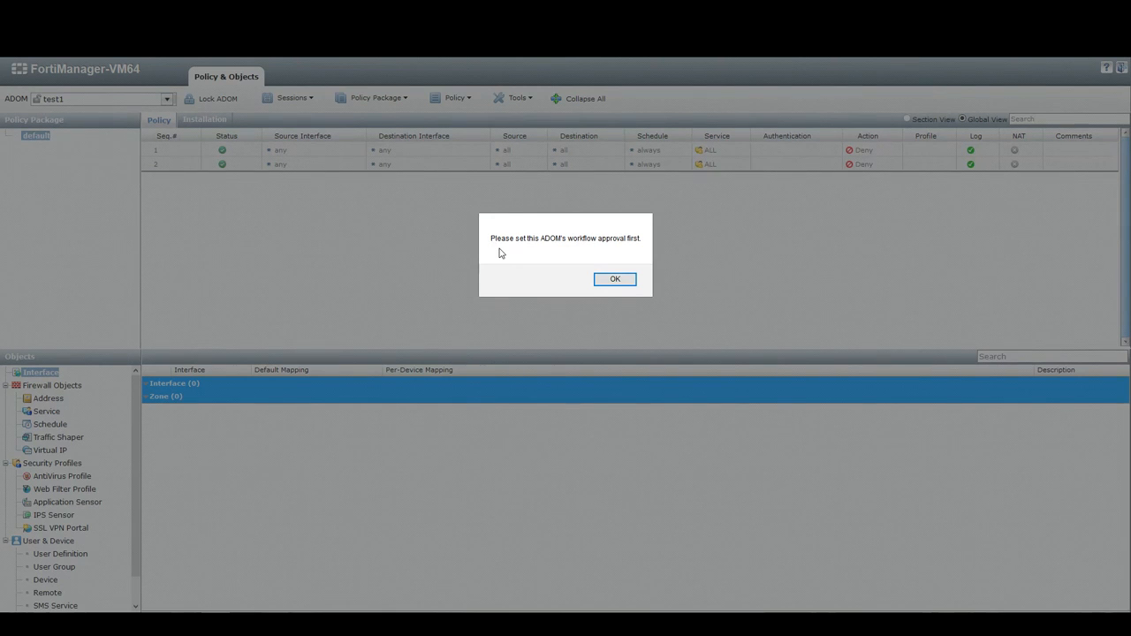
click(618, 281)
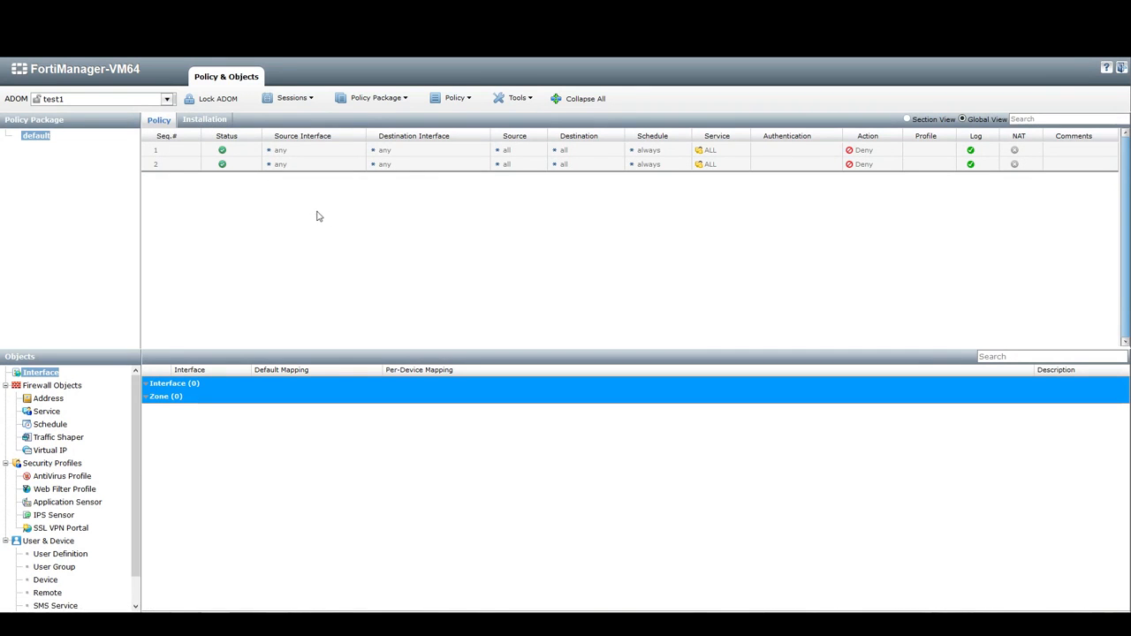
Log out and sign back in as admin, postponing the licence reminder
click(1124, 70)
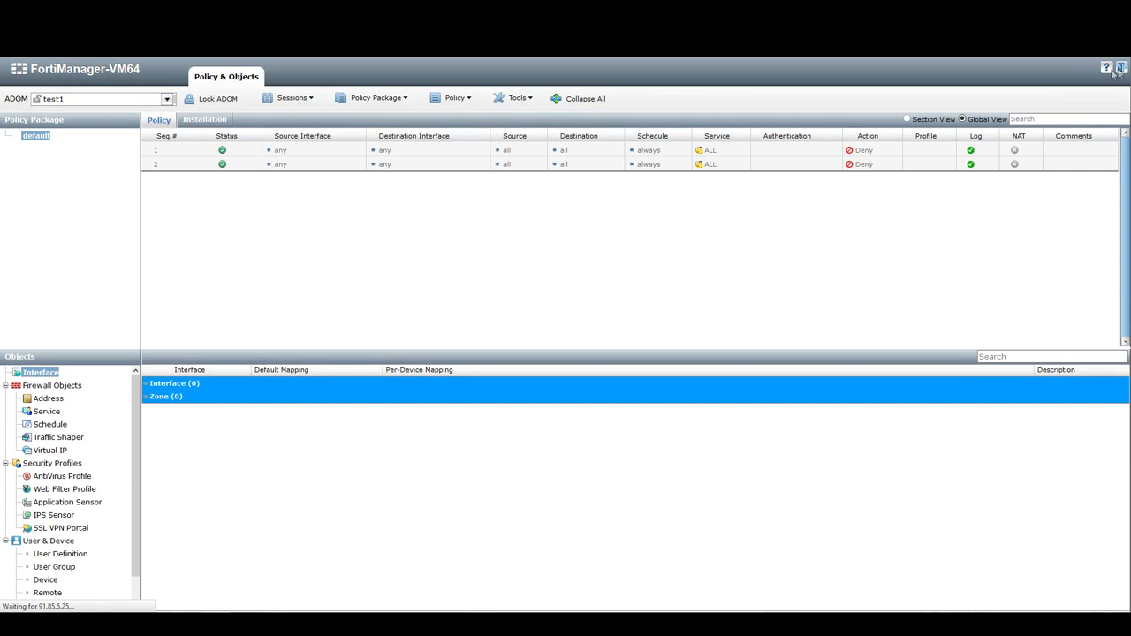
text(admin)
key(Return)
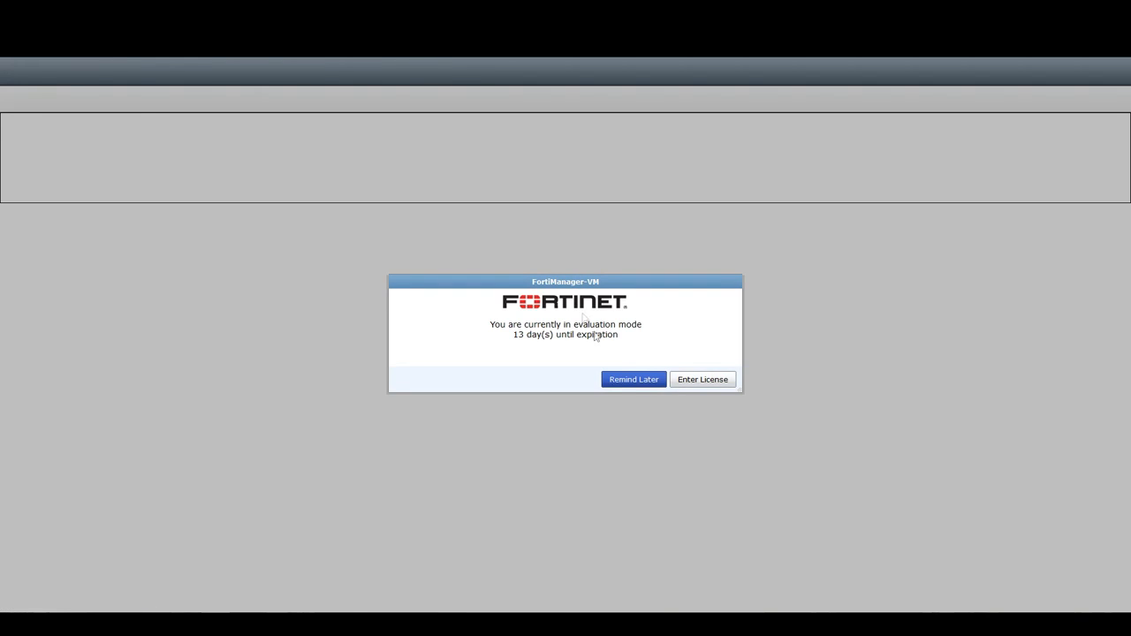
click(617, 380)
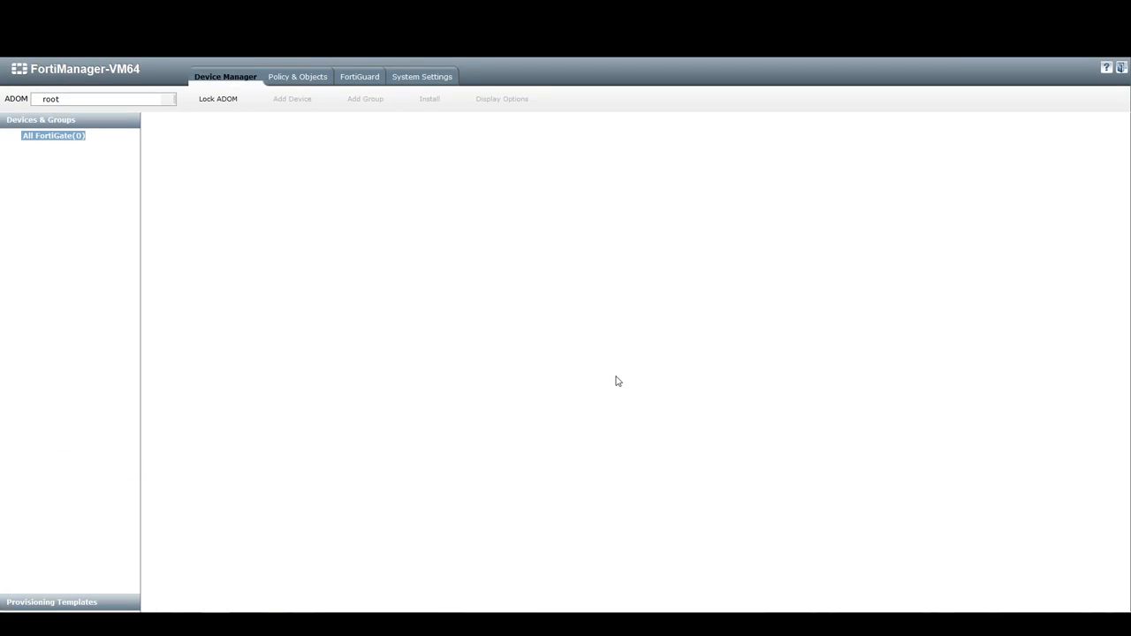
Start a new workflow approval matrix in System Settings and choose the test1 ADOM
click(437, 81)
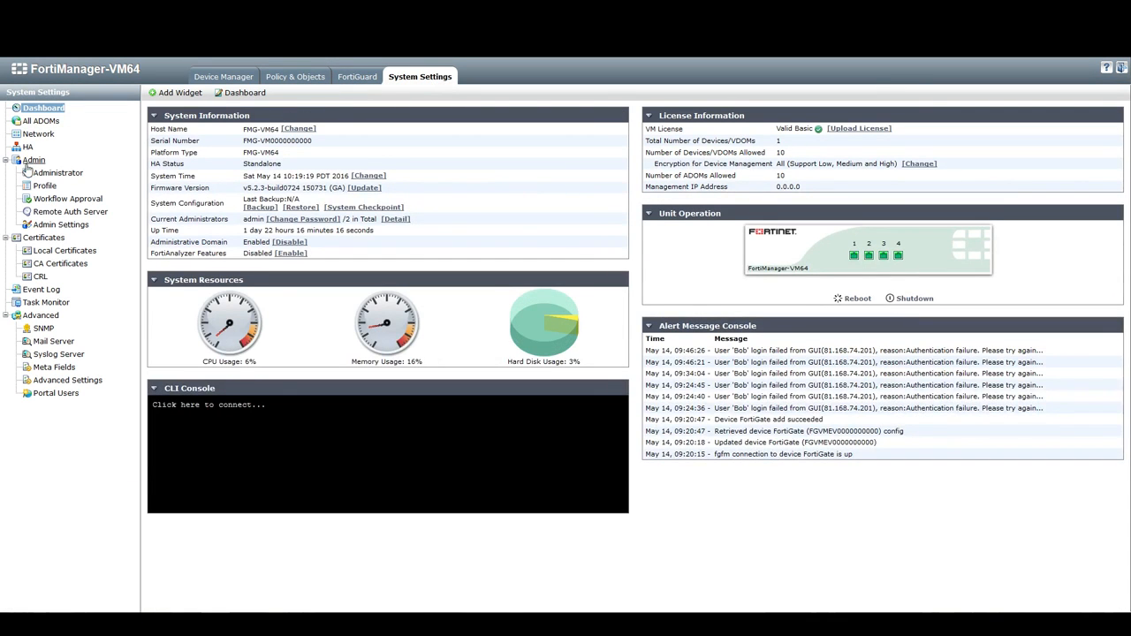
click(71, 199)
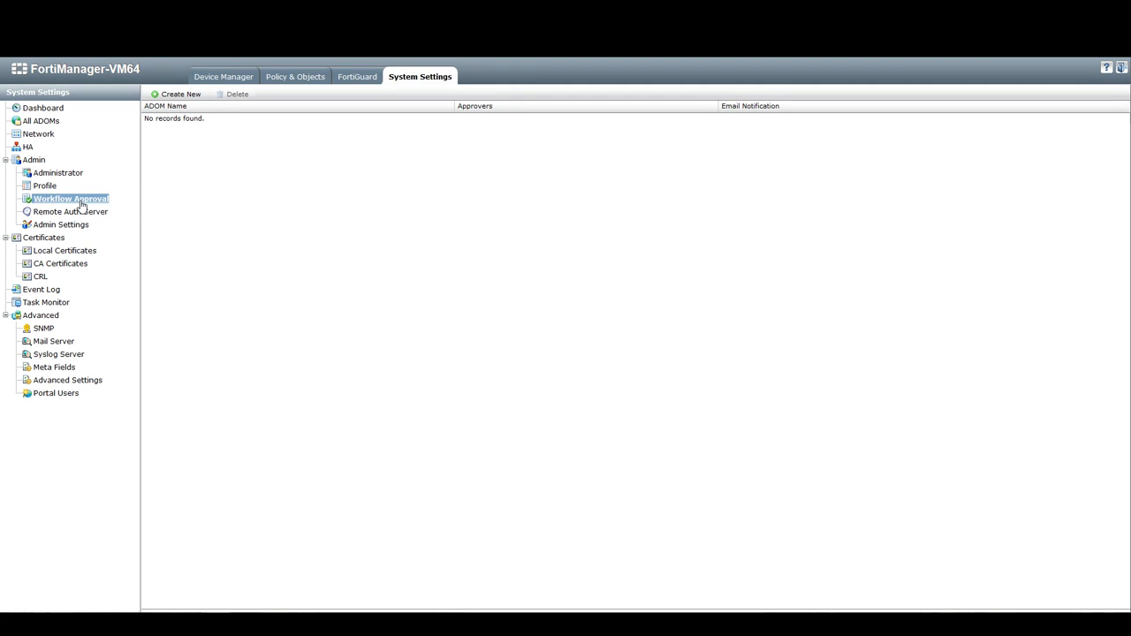
click(191, 97)
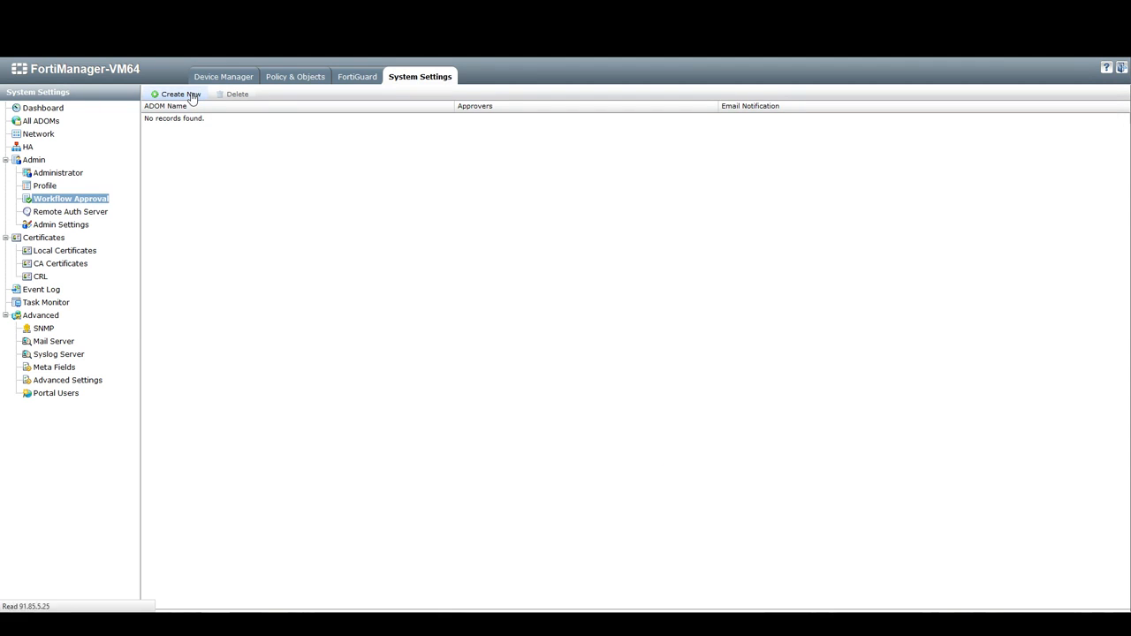
click(309, 106)
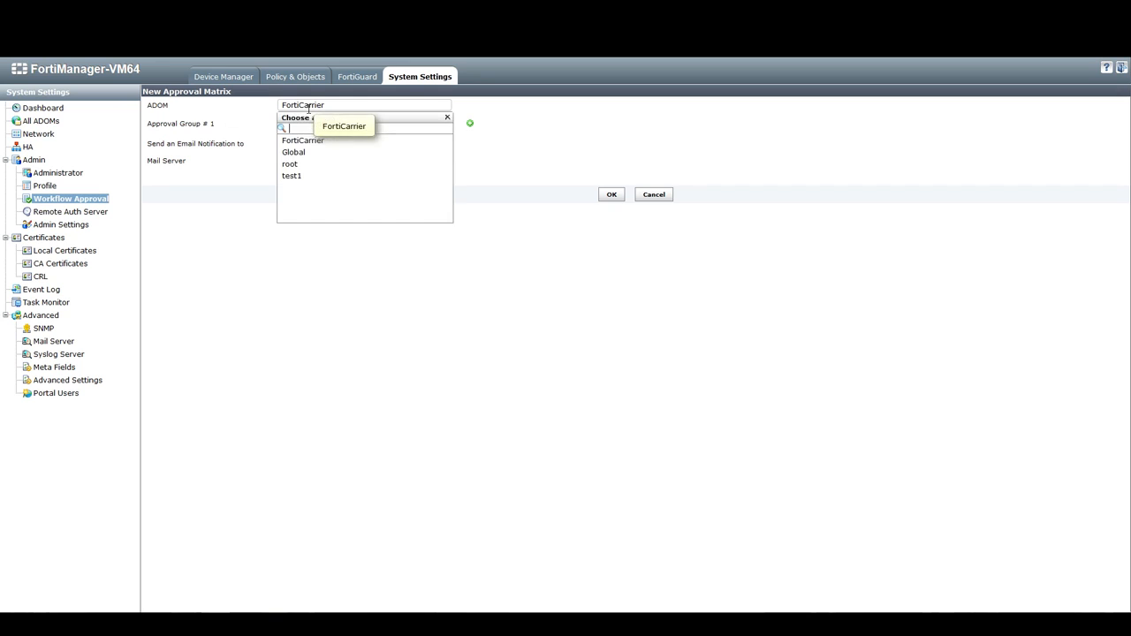
click(299, 176)
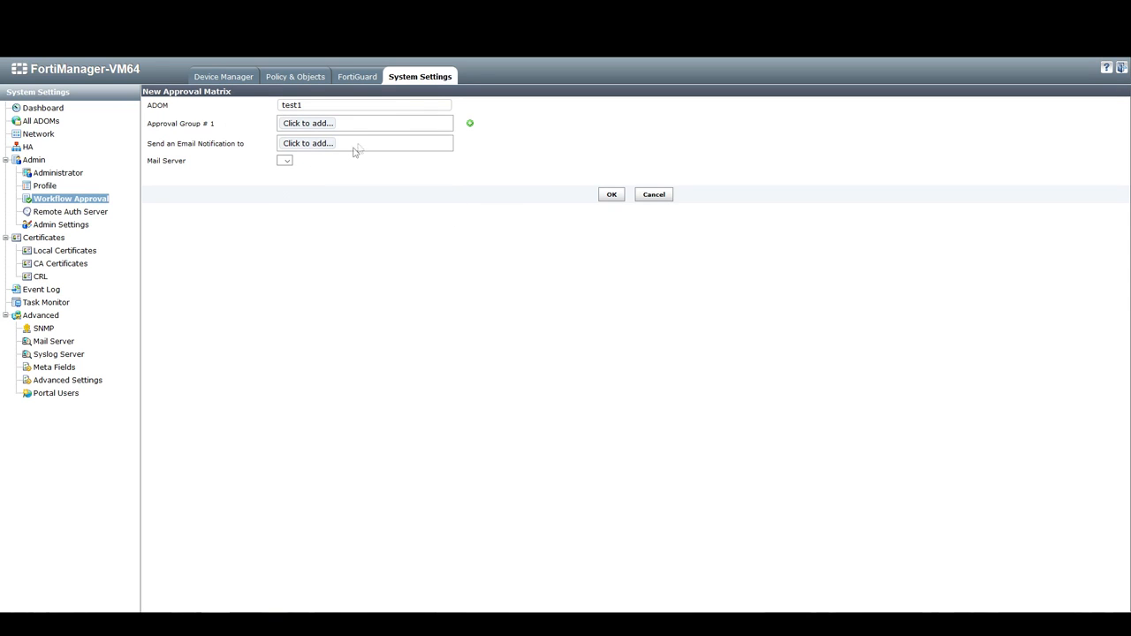
Add admin as the approver in Approval Group #1 and save the approval matrix
click(327, 125)
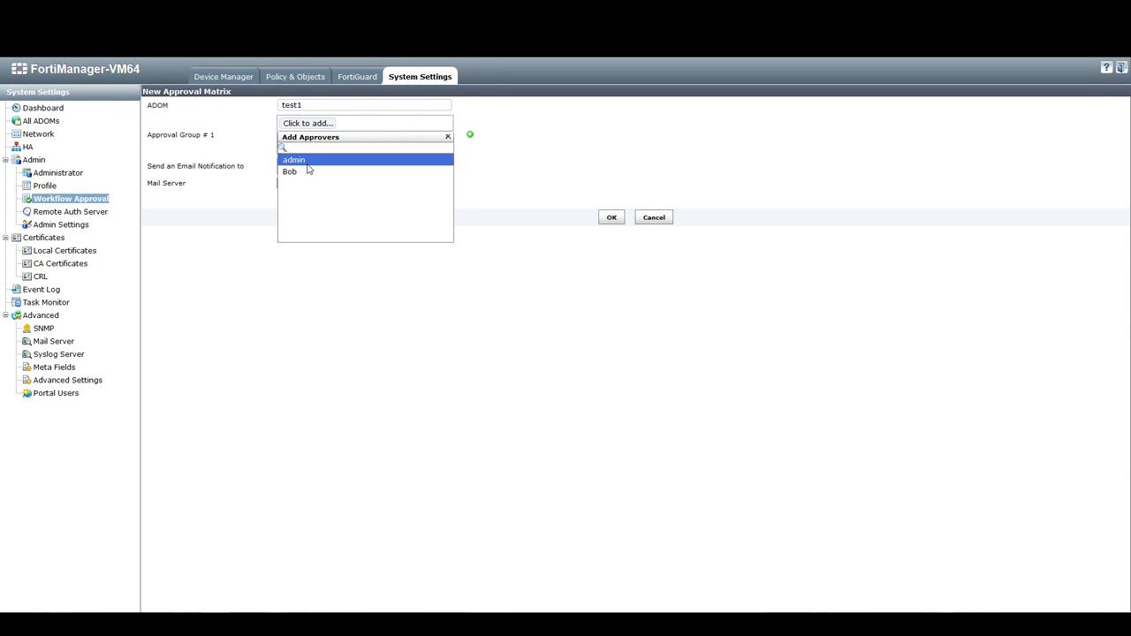
click(308, 162)
click(500, 150)
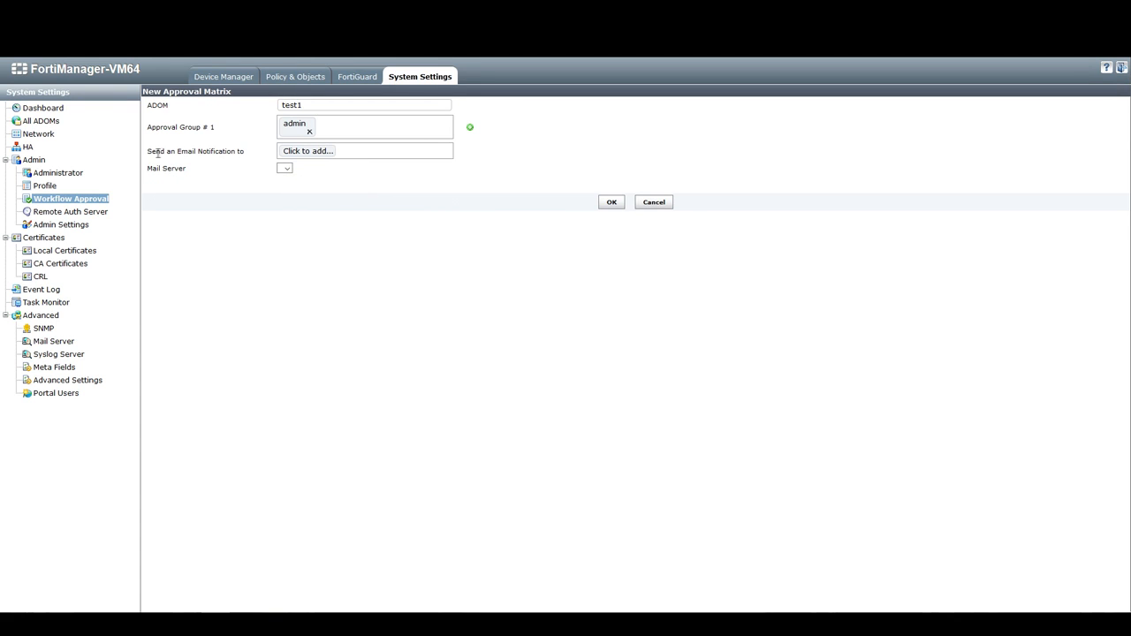
drag(148, 152, 256, 157)
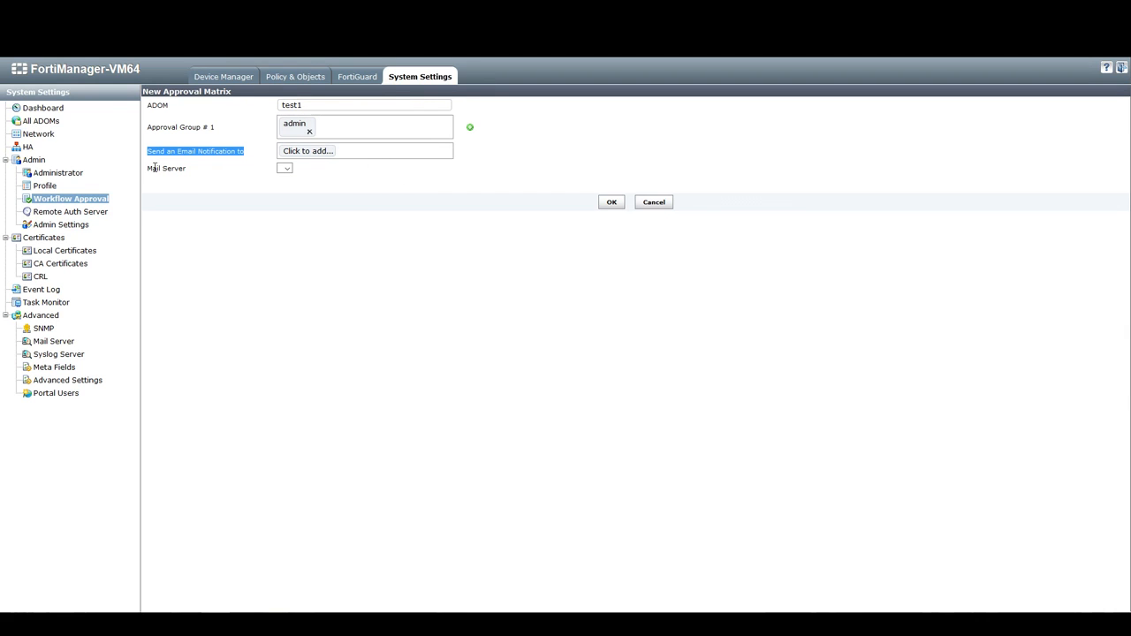
drag(152, 168, 180, 170)
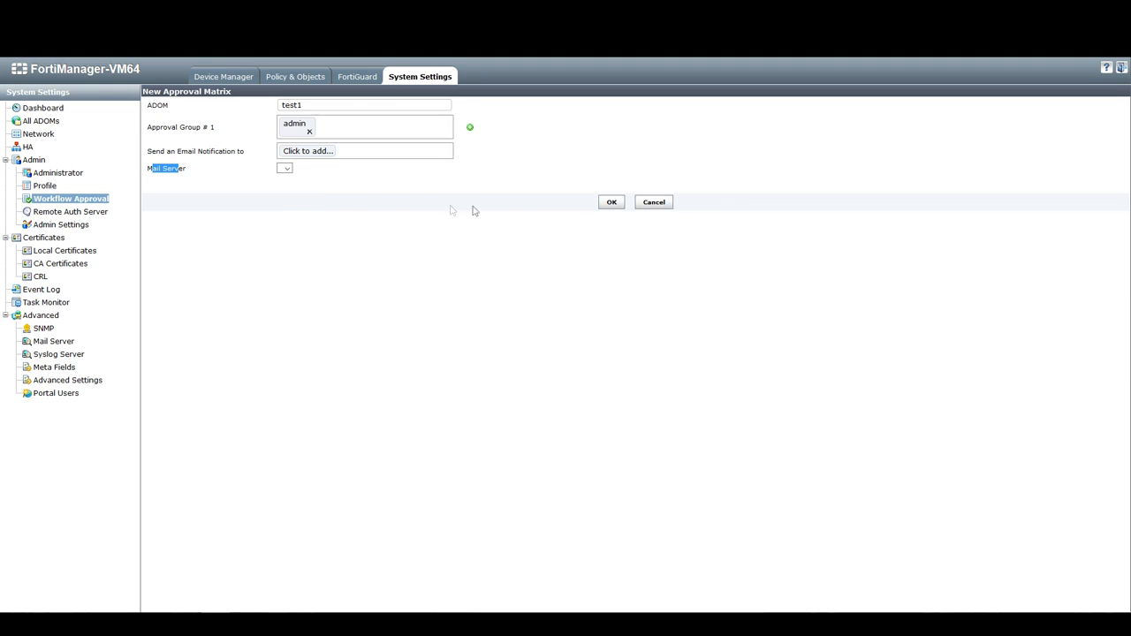
click(610, 202)
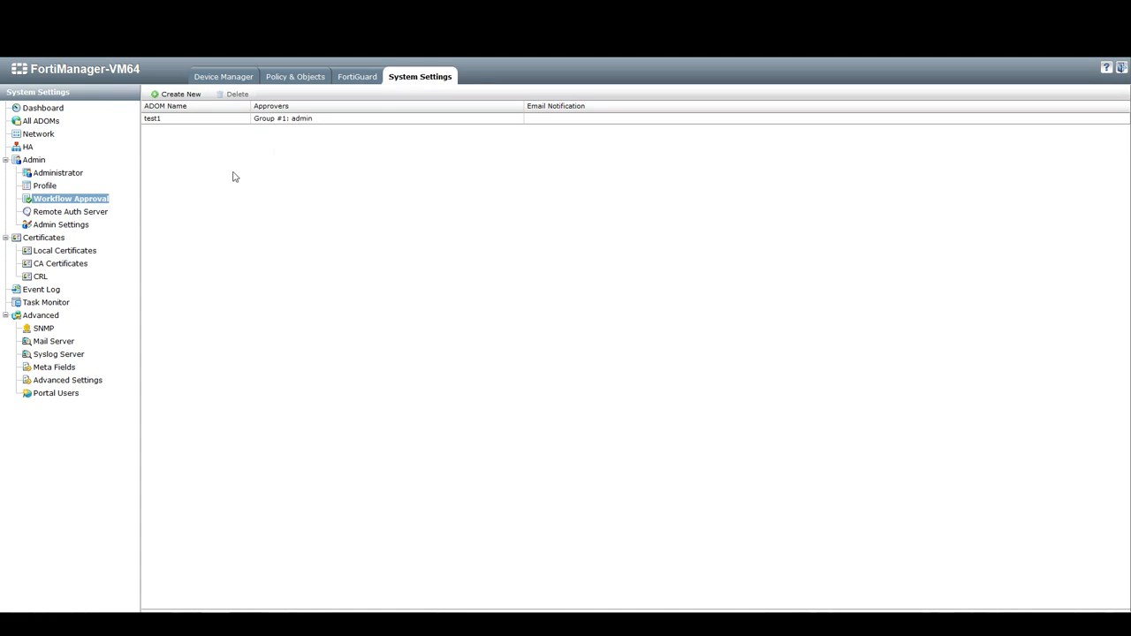
Open a new mail server entry to review its SMTP and authentication fields without saving
click(65, 343)
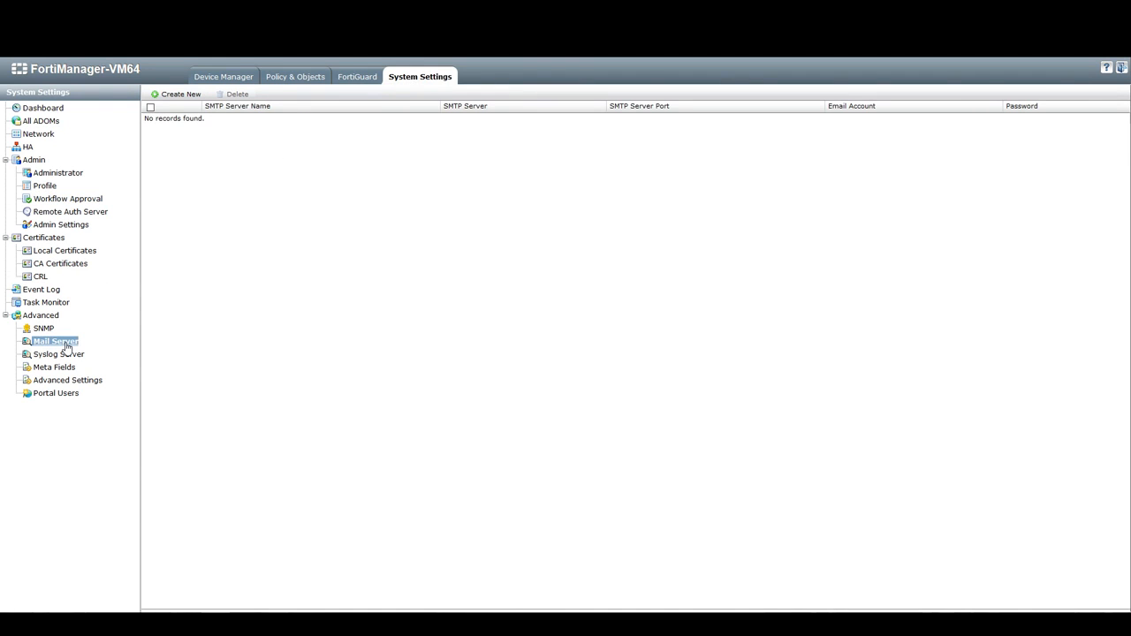
click(166, 97)
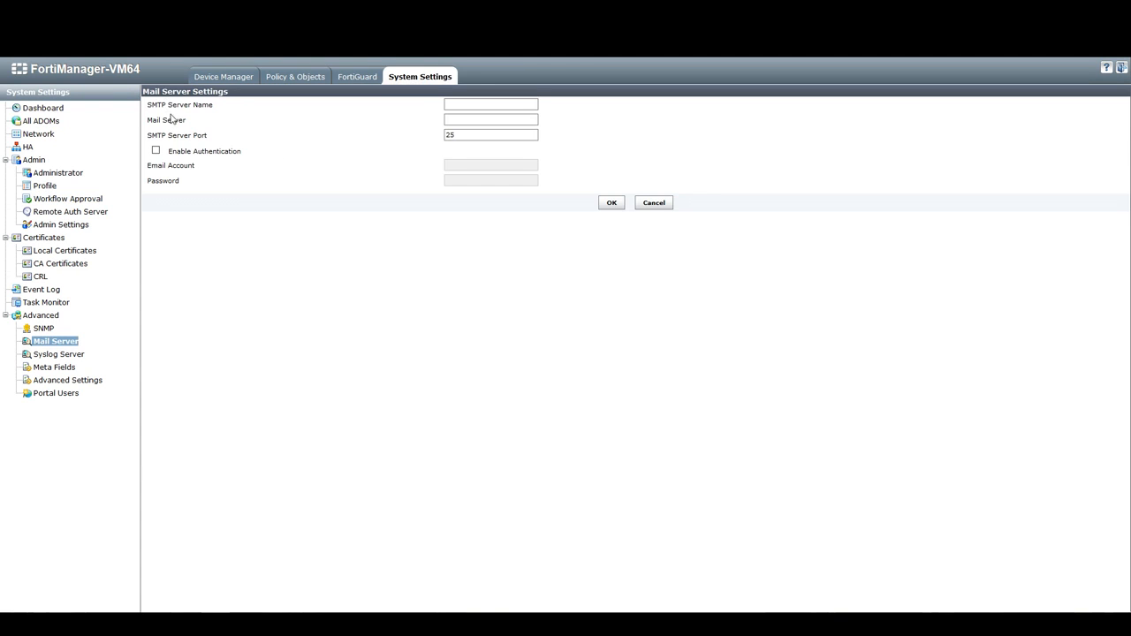
drag(149, 104, 228, 110)
drag(152, 121, 213, 141)
click(457, 118)
click(155, 152)
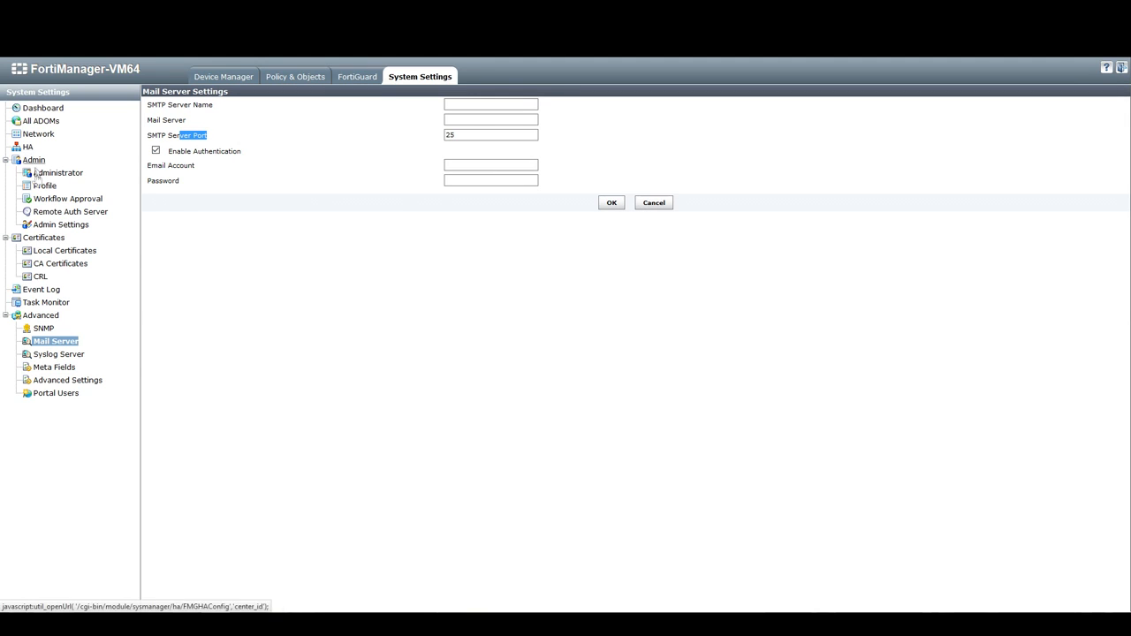
Open the test1 approval matrix from Workflow Approval to review its settings, then close it without changes
click(66, 199)
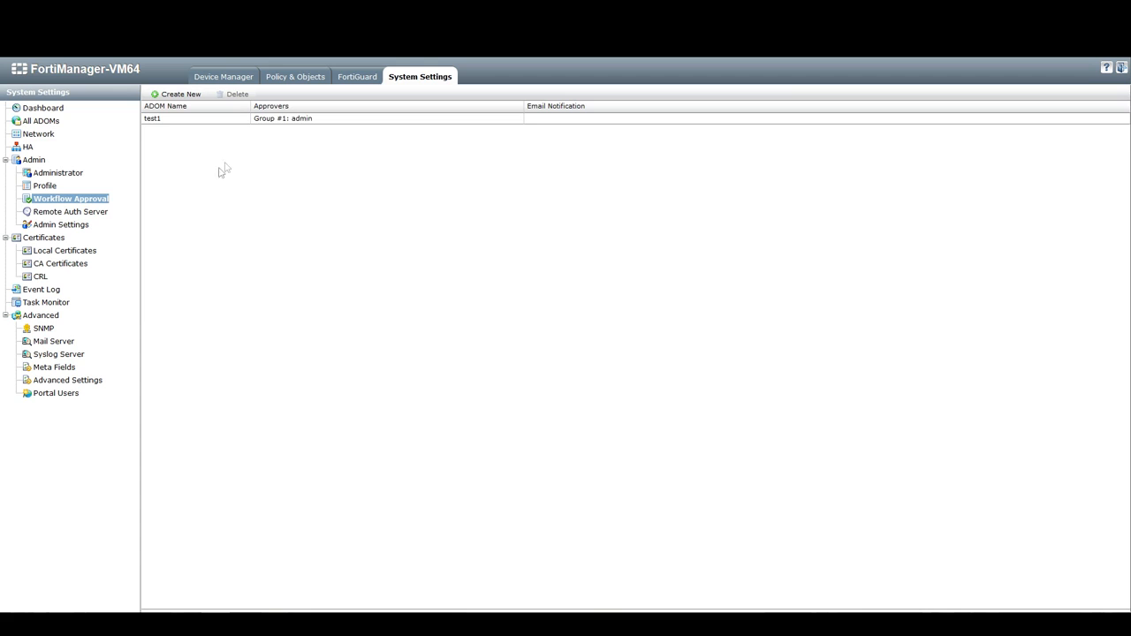
click(221, 118)
double_click(267, 122)
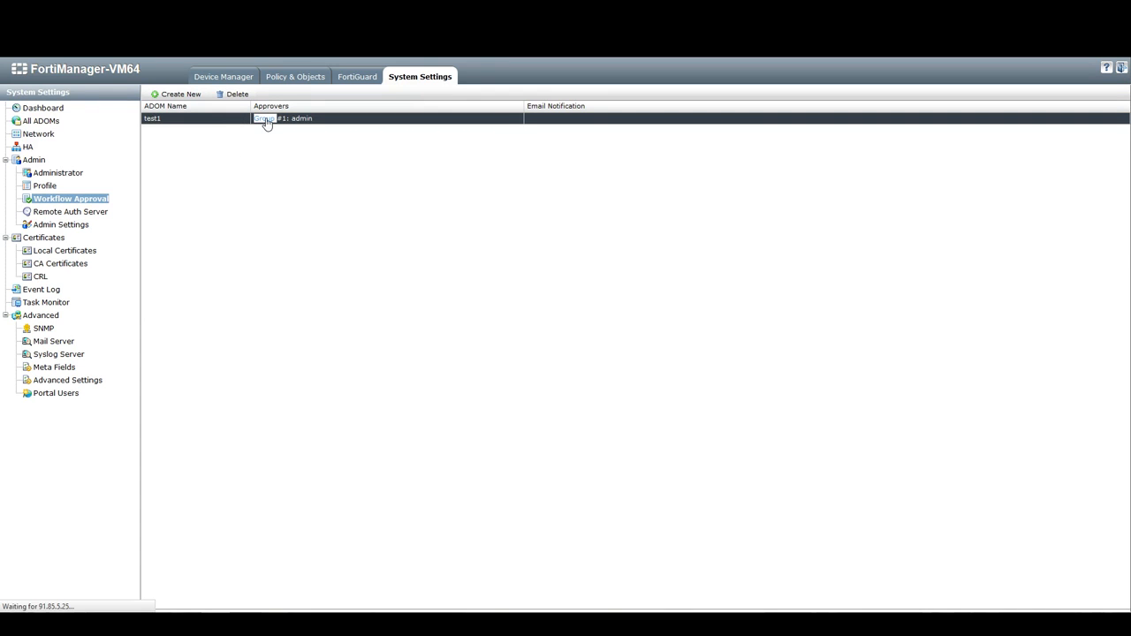
right_click(267, 121)
click(215, 171)
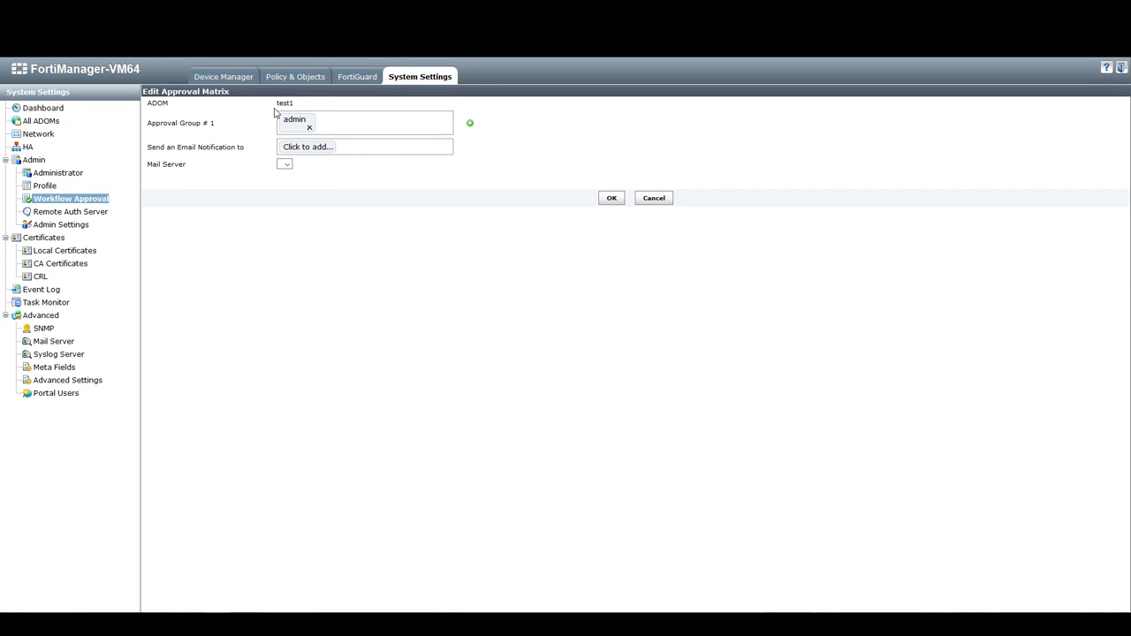
drag(240, 106, 330, 110)
click(329, 110)
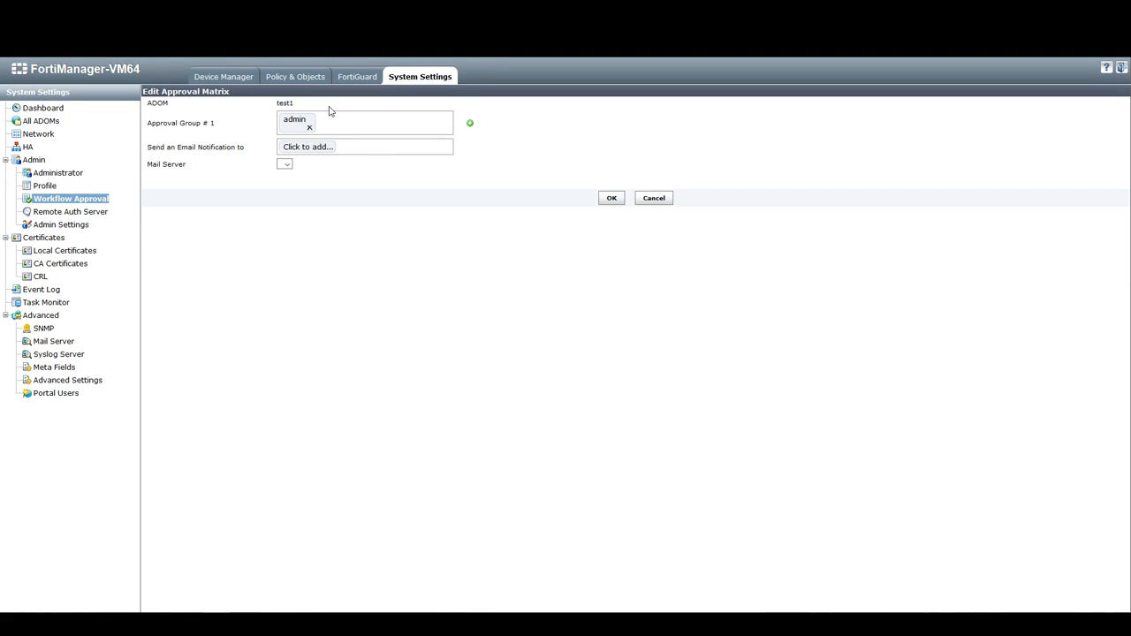
drag(162, 123, 212, 157)
click(209, 122)
click(218, 202)
click(659, 199)
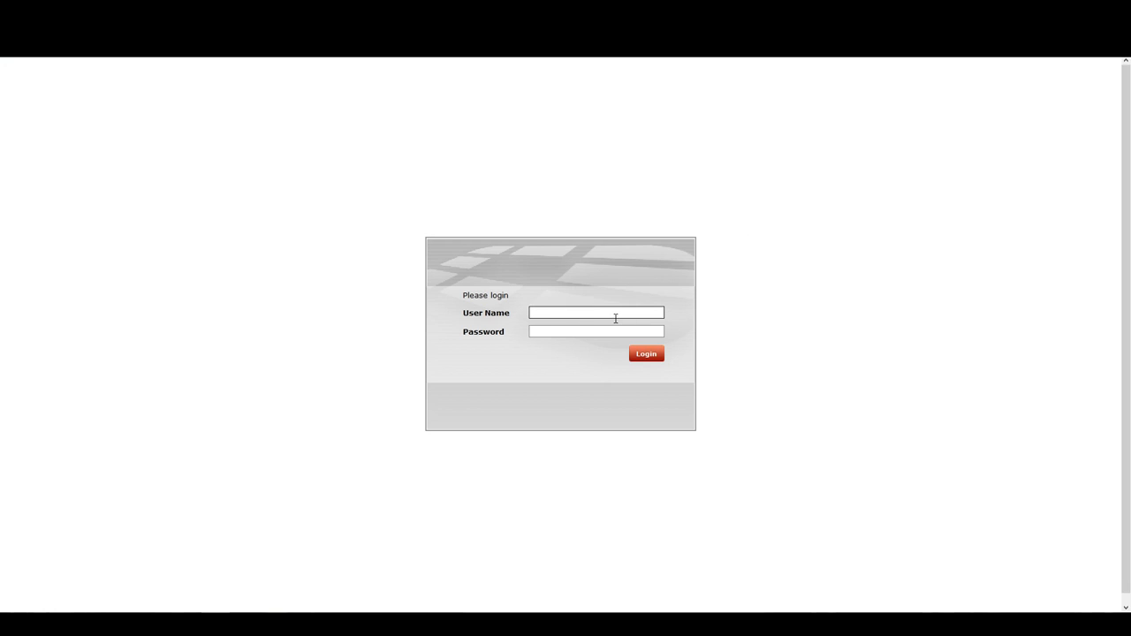
Sign in with the second administrator's username and password, postponing the licence reminder
key(Tab)
text(••••••••)
key(shift+Home)
key(Home)
text(•)
key(ctrl+a)
text(•••)
key(Return)
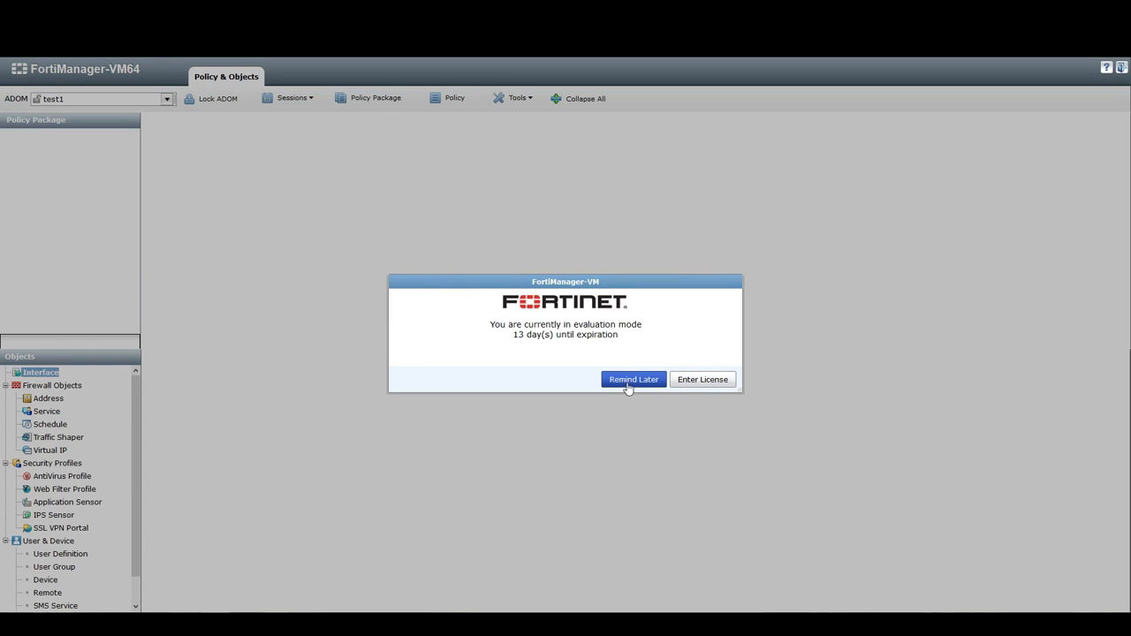
click(634, 380)
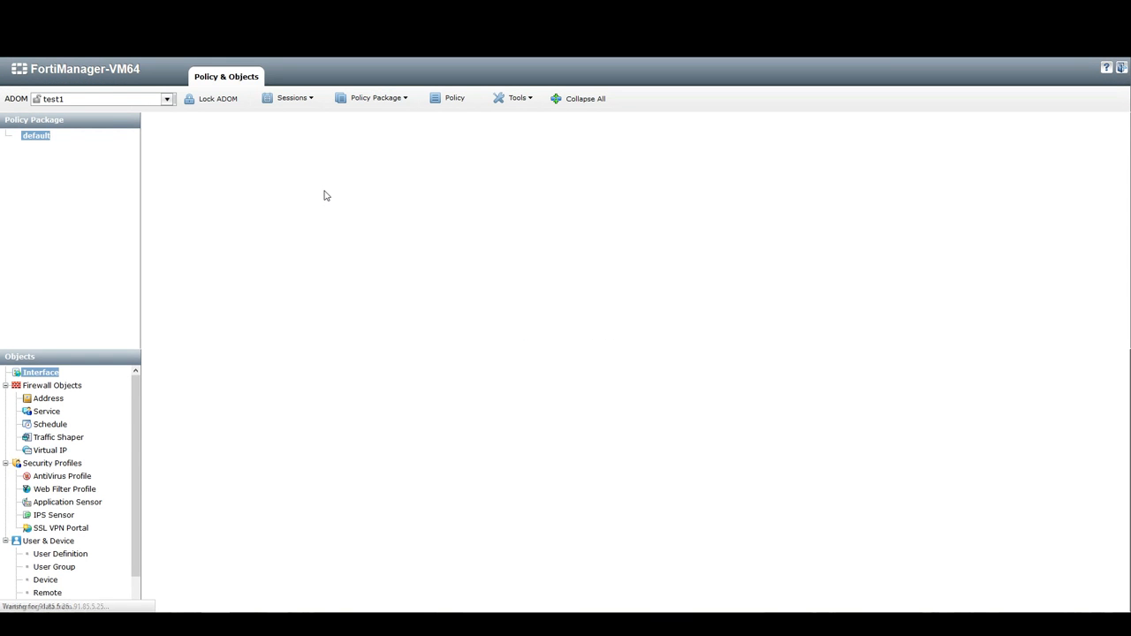
Open the workflow session list for the test1 ADOM and close it
click(311, 101)
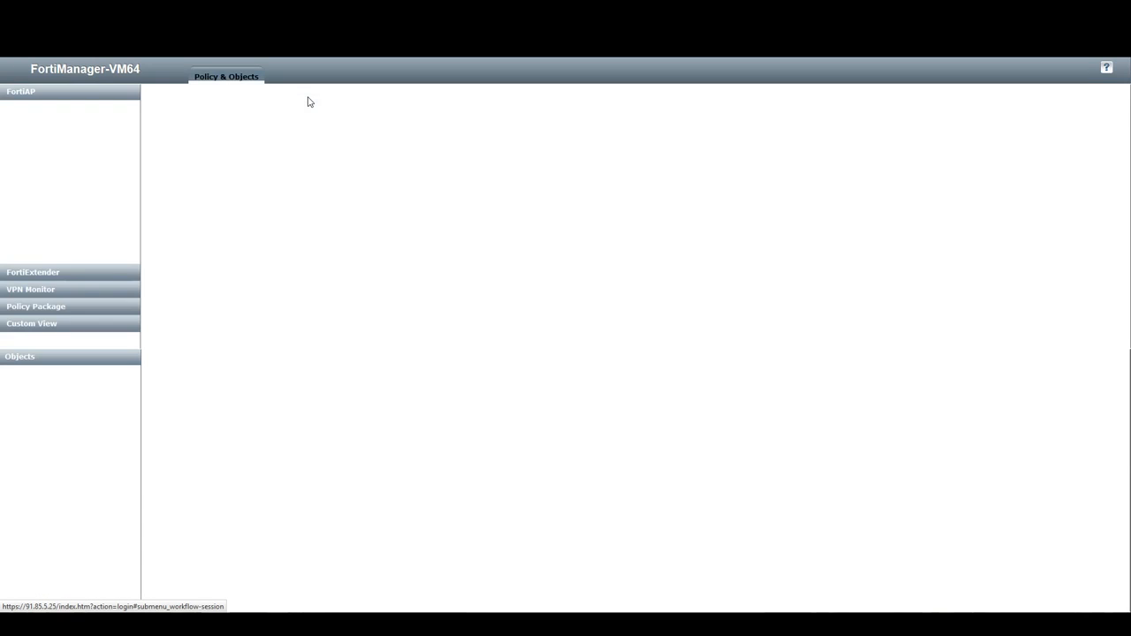
click(310, 101)
click(310, 100)
click(310, 100)
click(303, 112)
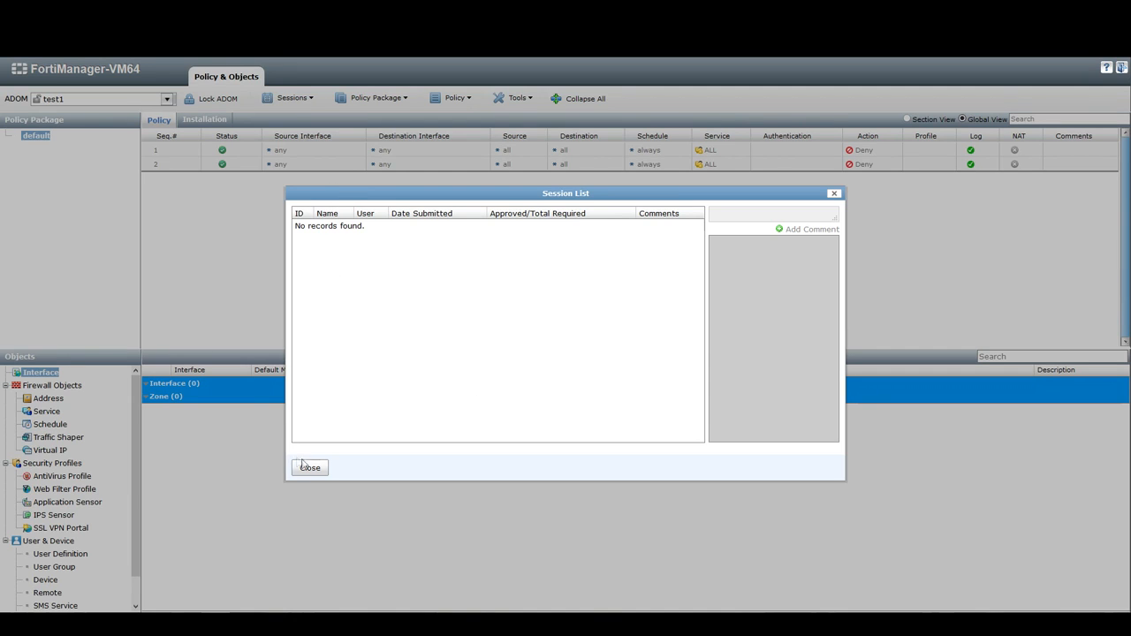
right_click(350, 392)
click(346, 358)
click(313, 467)
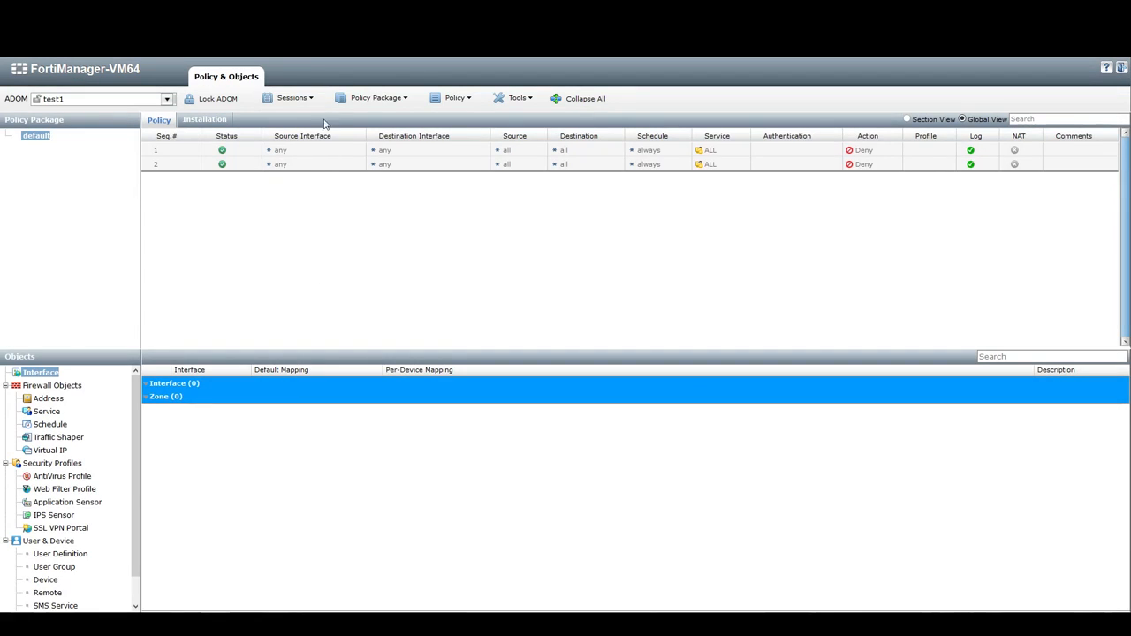
Lock the test1 ADOM and create a new session named Change control 5589 with the comment New Policy for protocol X
click(200, 99)
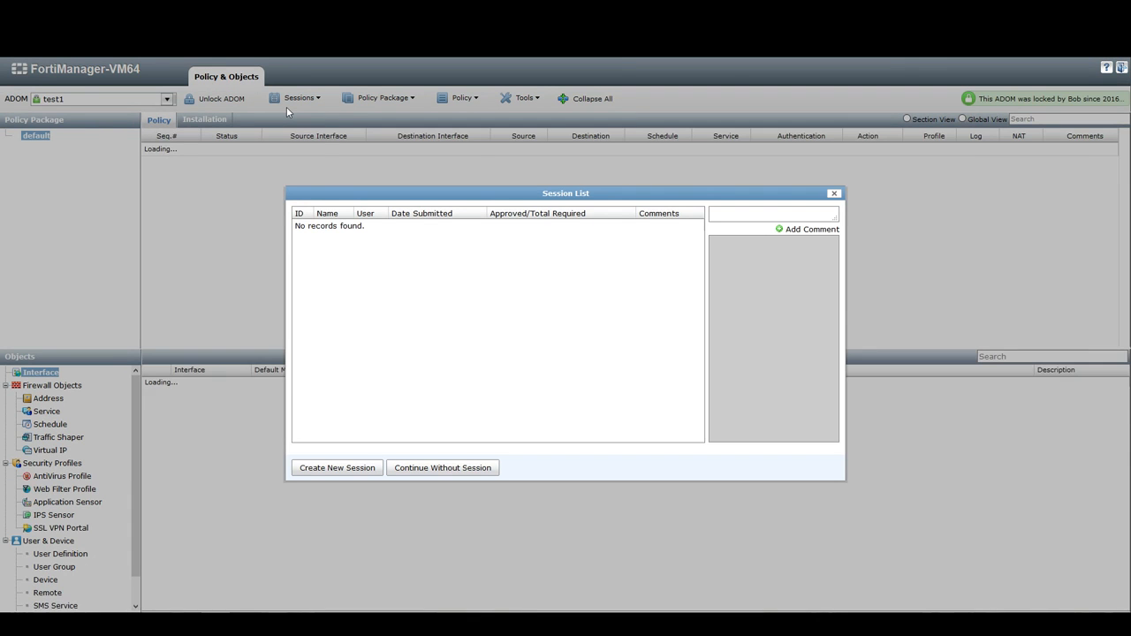
drag(763, 198, 772, 187)
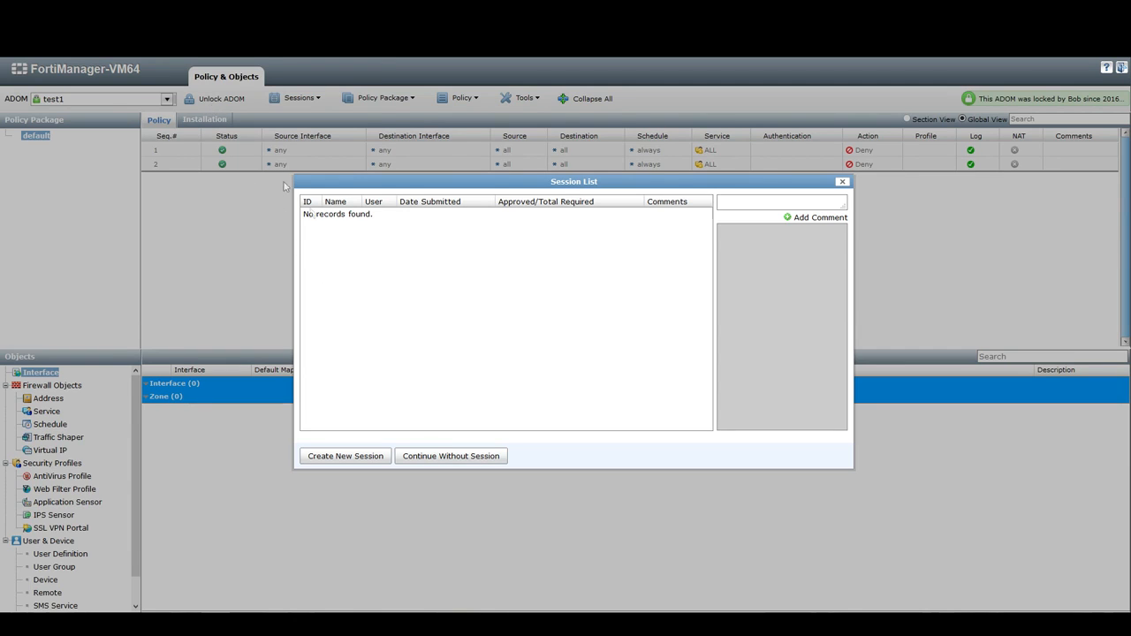
click(354, 457)
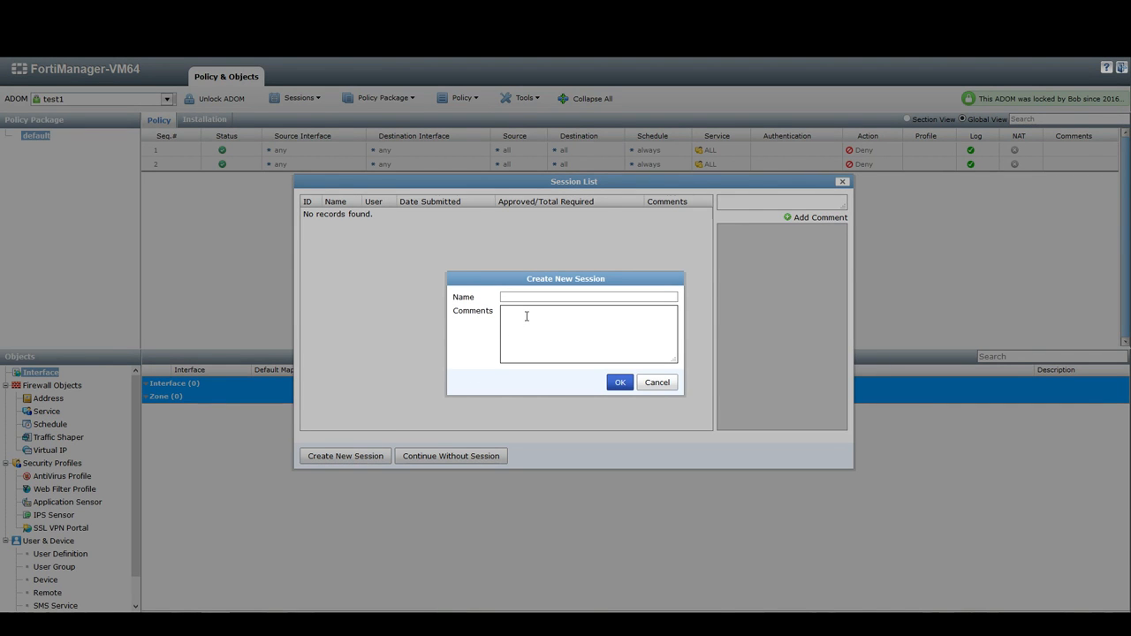
text(Changte)
click(526, 315)
key(shift+Tab)
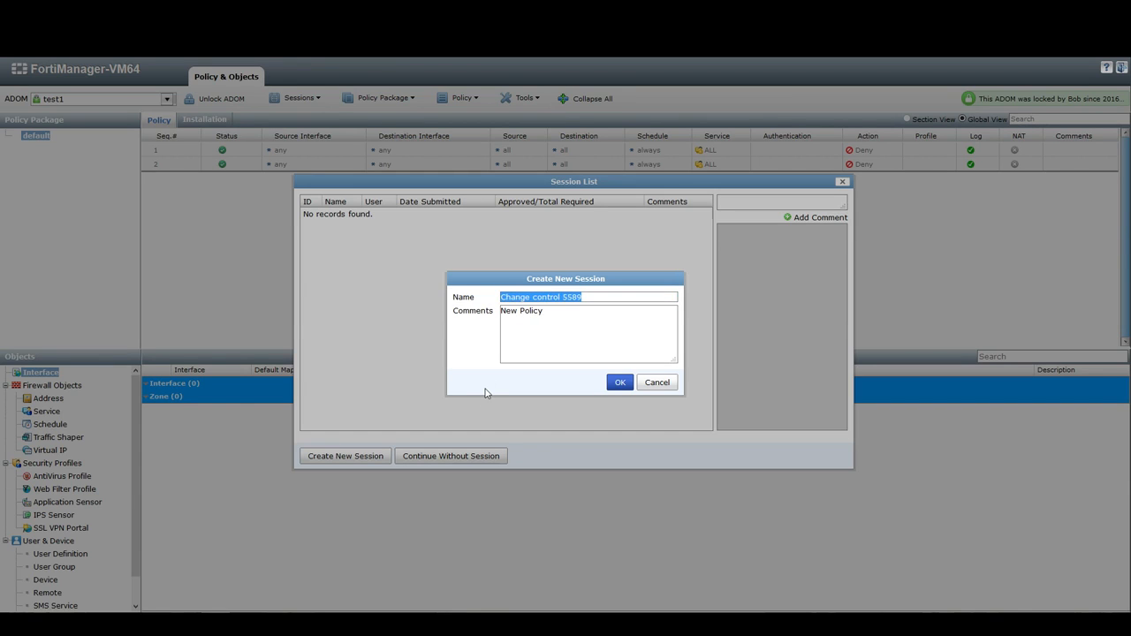
click(570, 299)
double_click(575, 299)
click(568, 313)
double_click(572, 299)
click(568, 315)
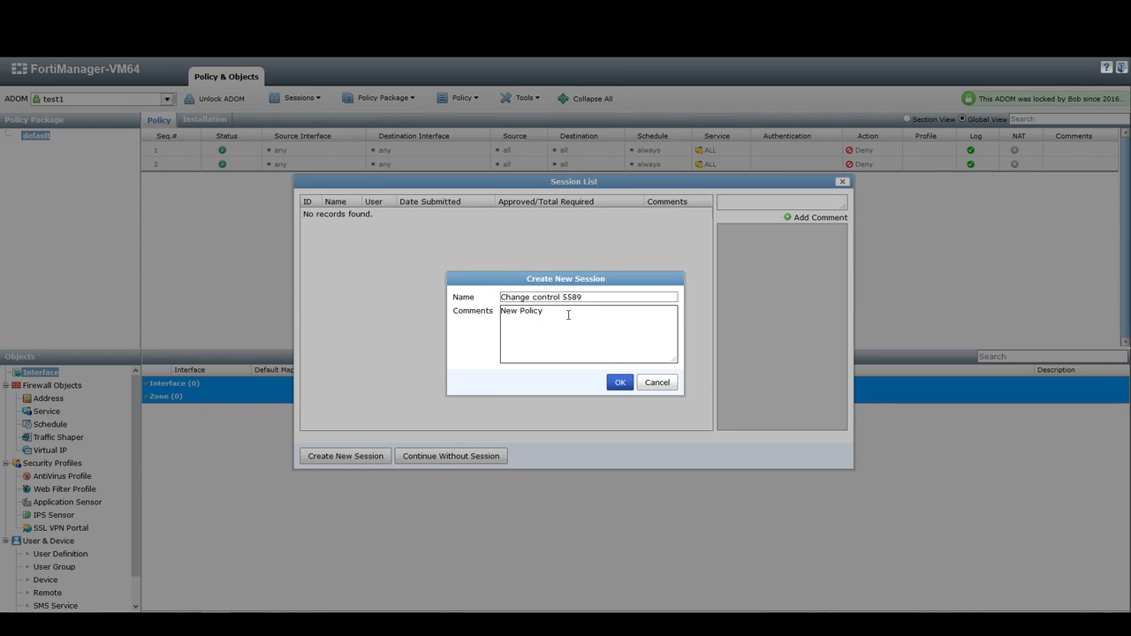
drag(586, 299, 490, 301)
double_click(574, 300)
click(570, 328)
click(570, 327)
drag(583, 324, 477, 326)
click(571, 323)
click(618, 382)
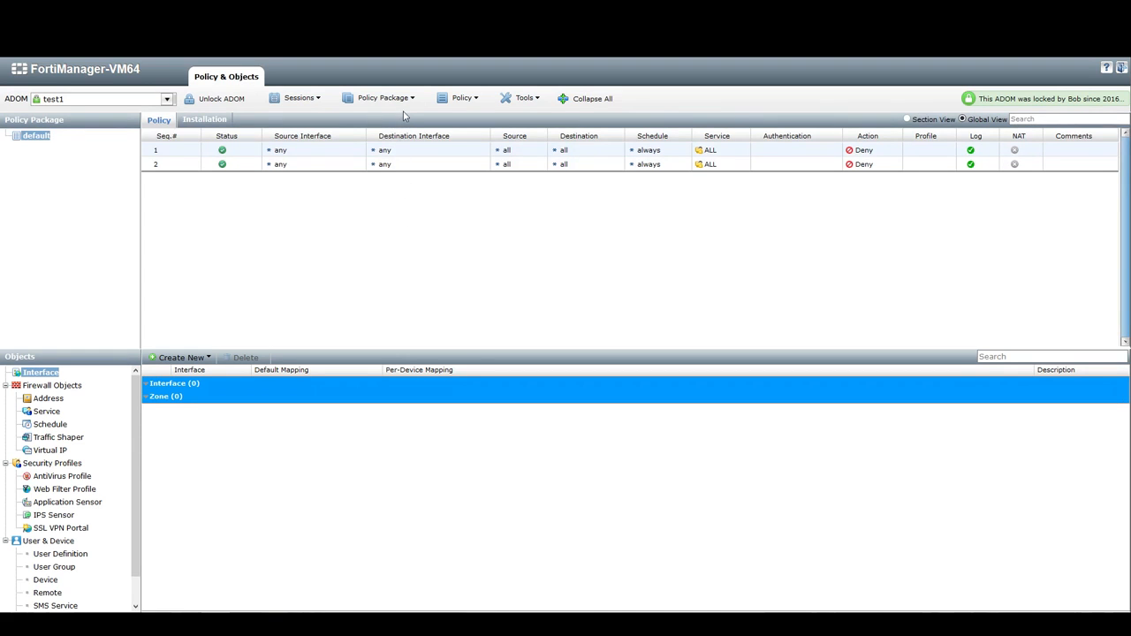
Create a new firewall policy with service BGP and action ACCEPT
click(462, 99)
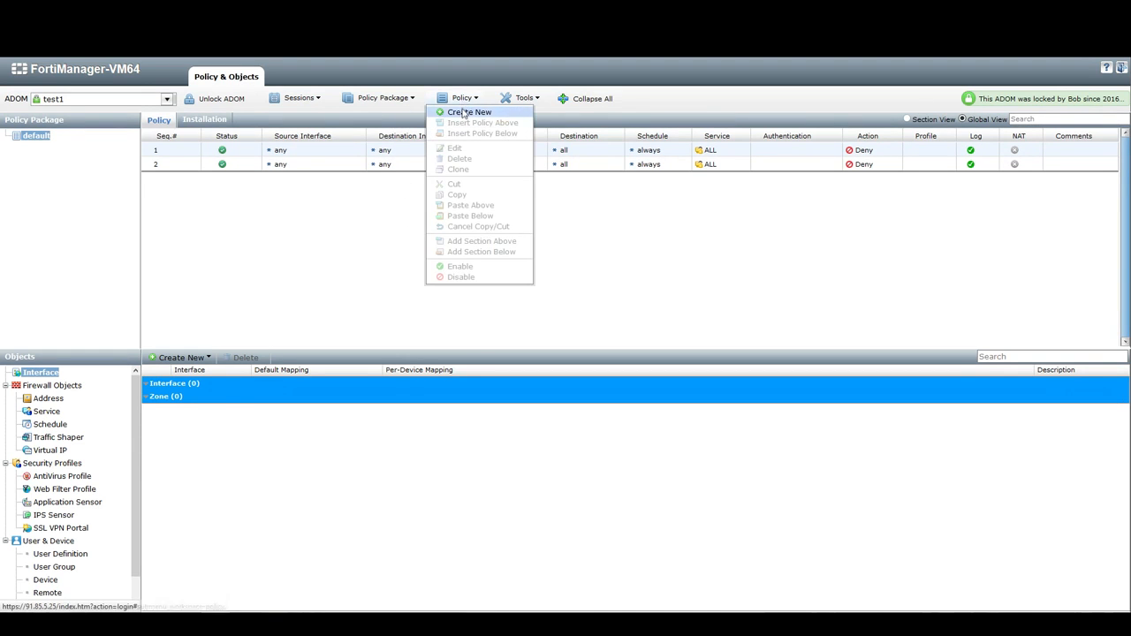
click(464, 113)
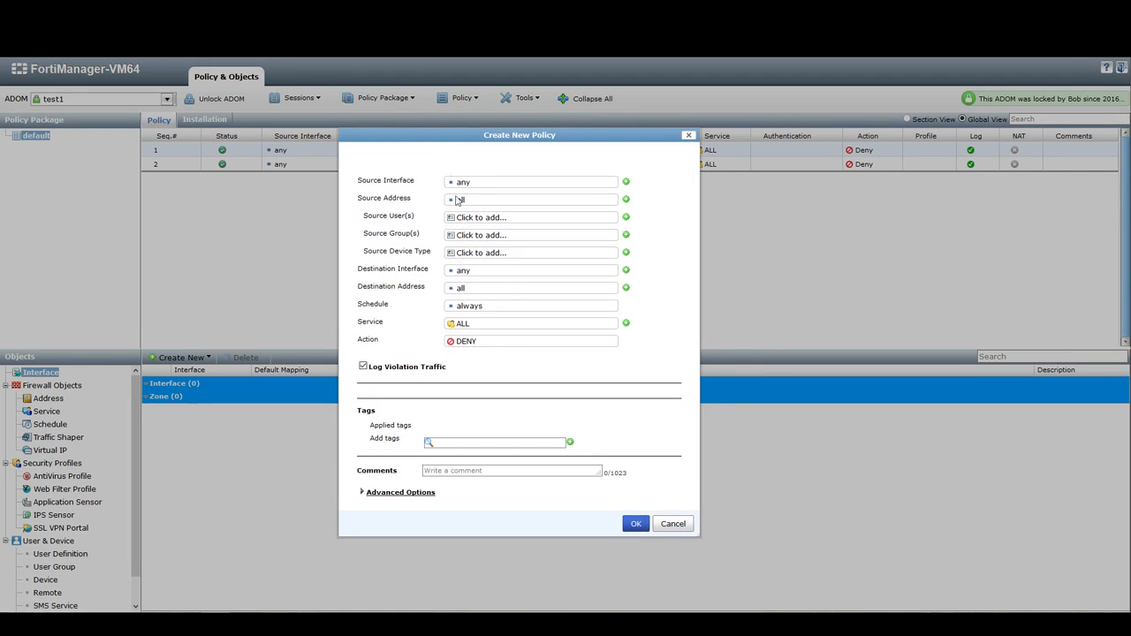
click(466, 343)
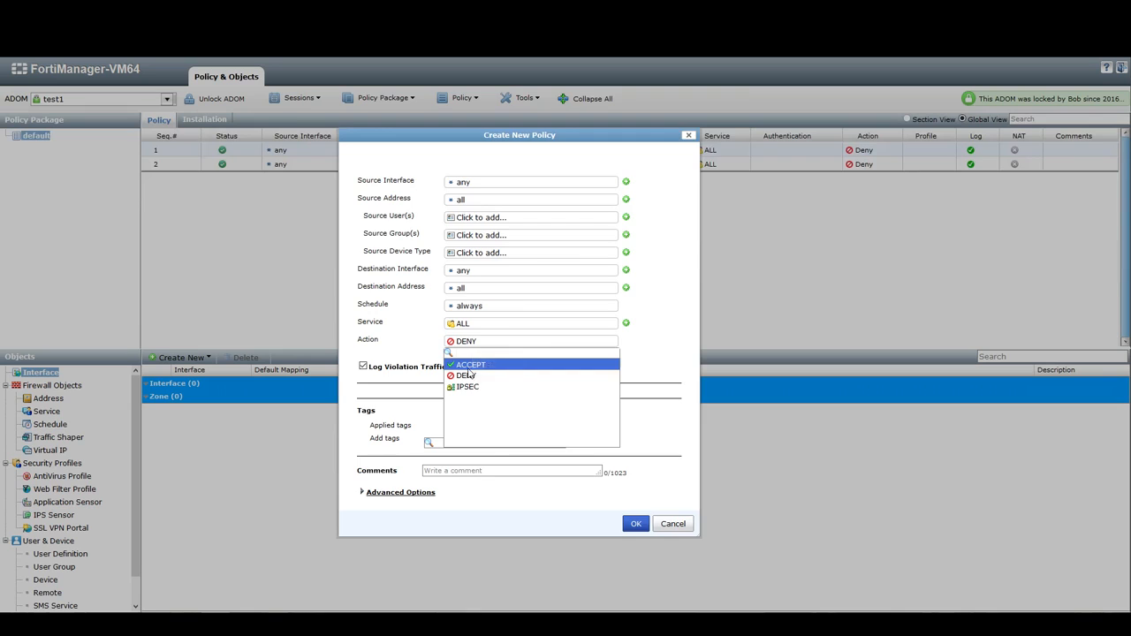
click(469, 366)
click(506, 278)
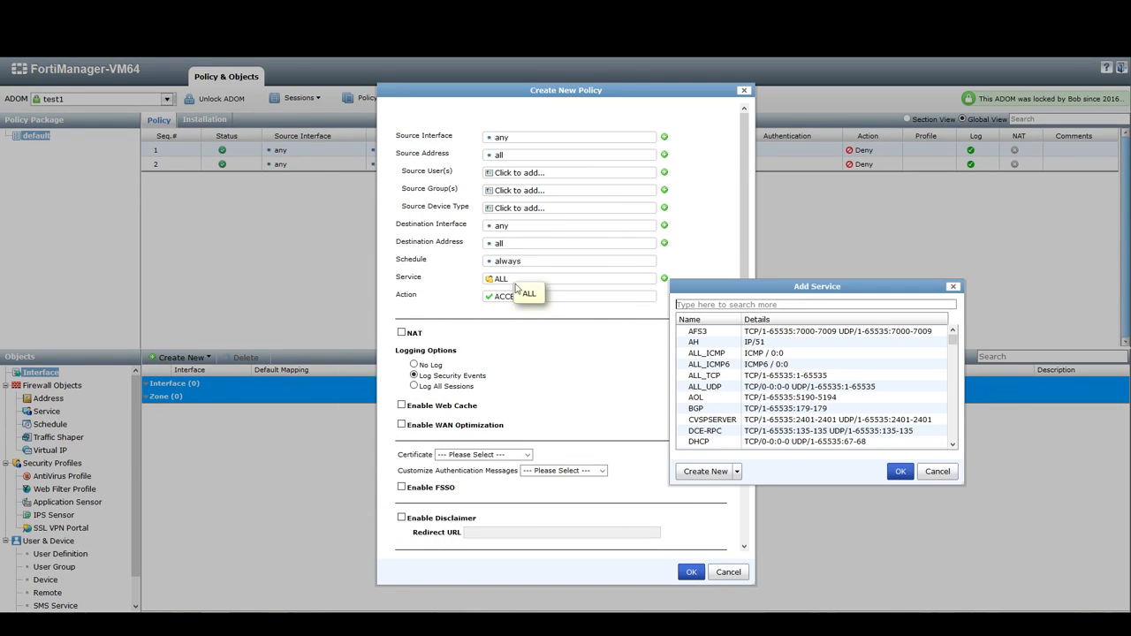
click(705, 410)
click(898, 472)
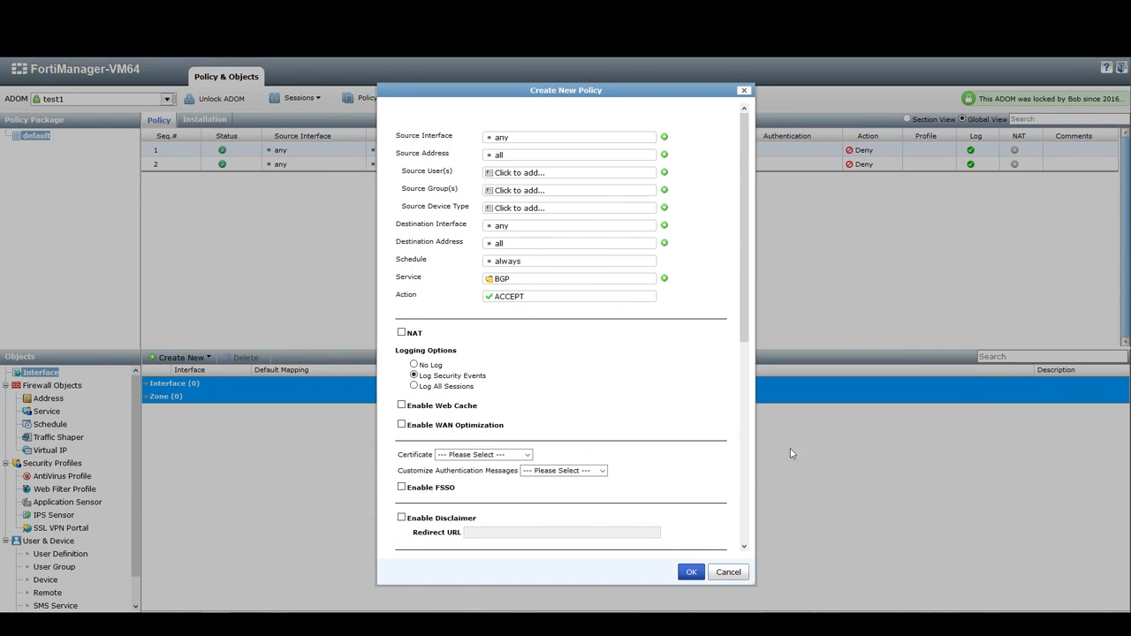
click(690, 573)
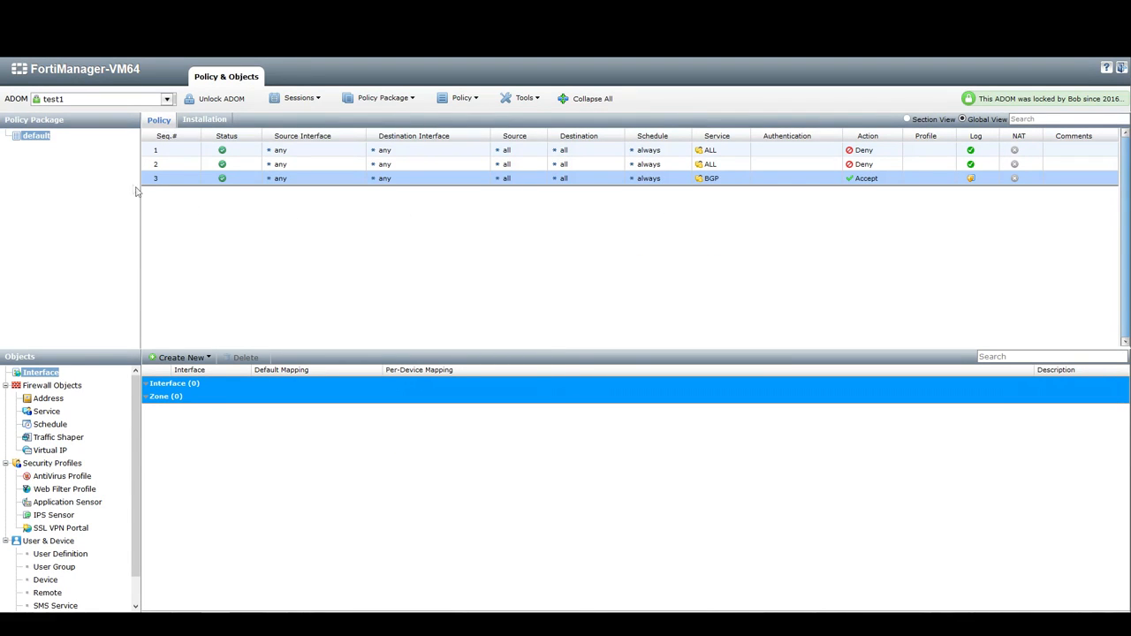
Move the new BGP policy to sequence 2 and save the session
drag(156, 180, 161, 168)
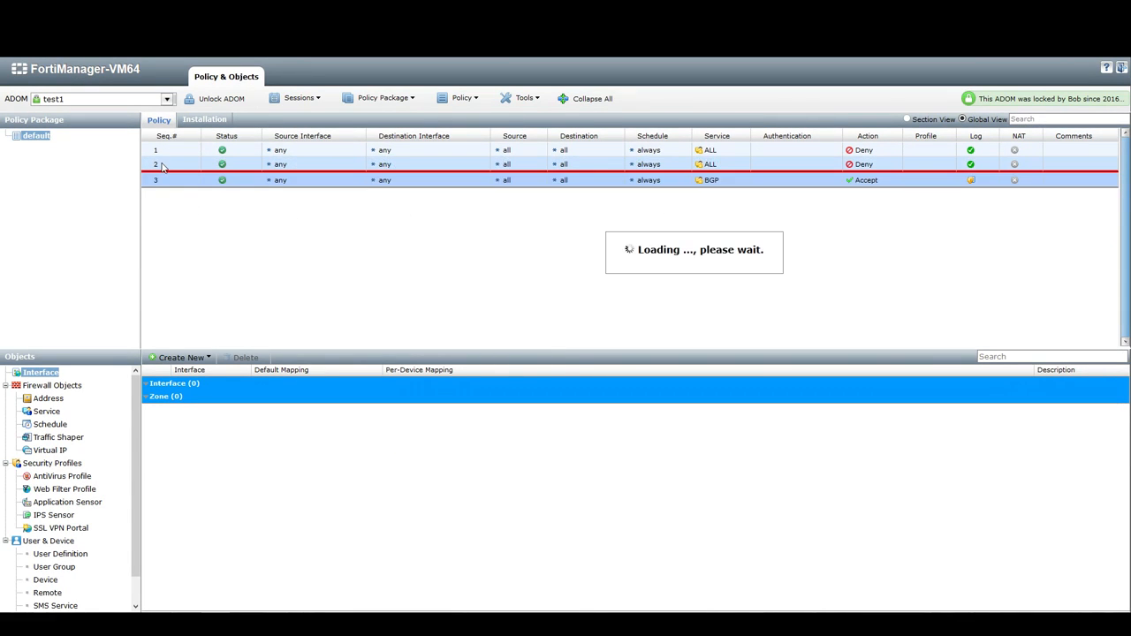
mouse_move(152, 177)
mouse_down()
mouse_move(153, 148)
mouse_move(163, 178)
mouse_up()
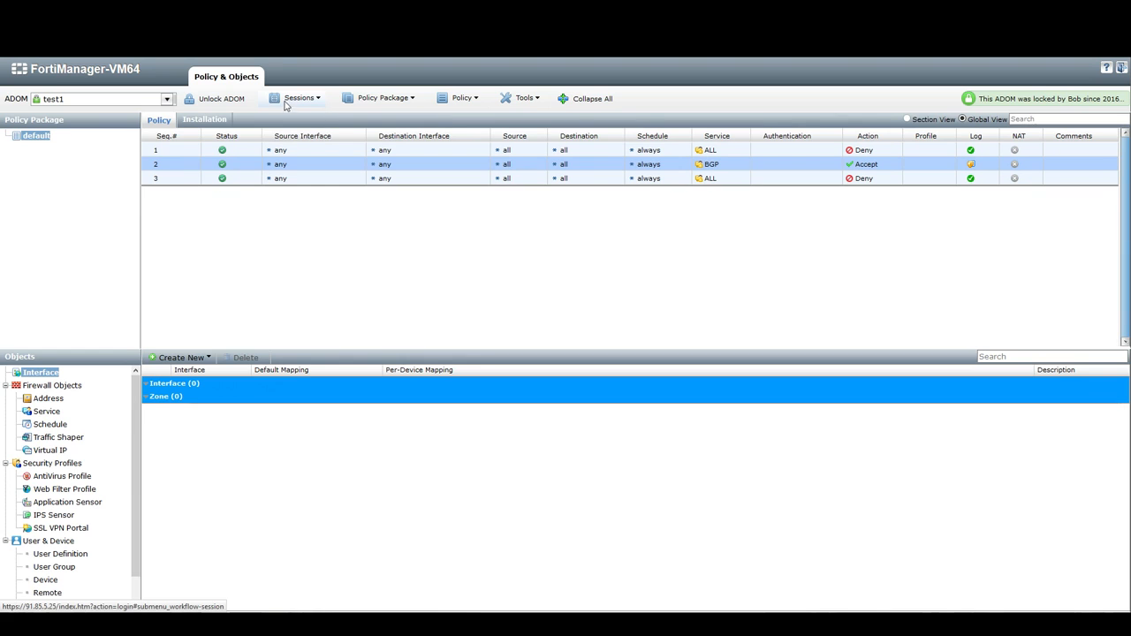
click(287, 101)
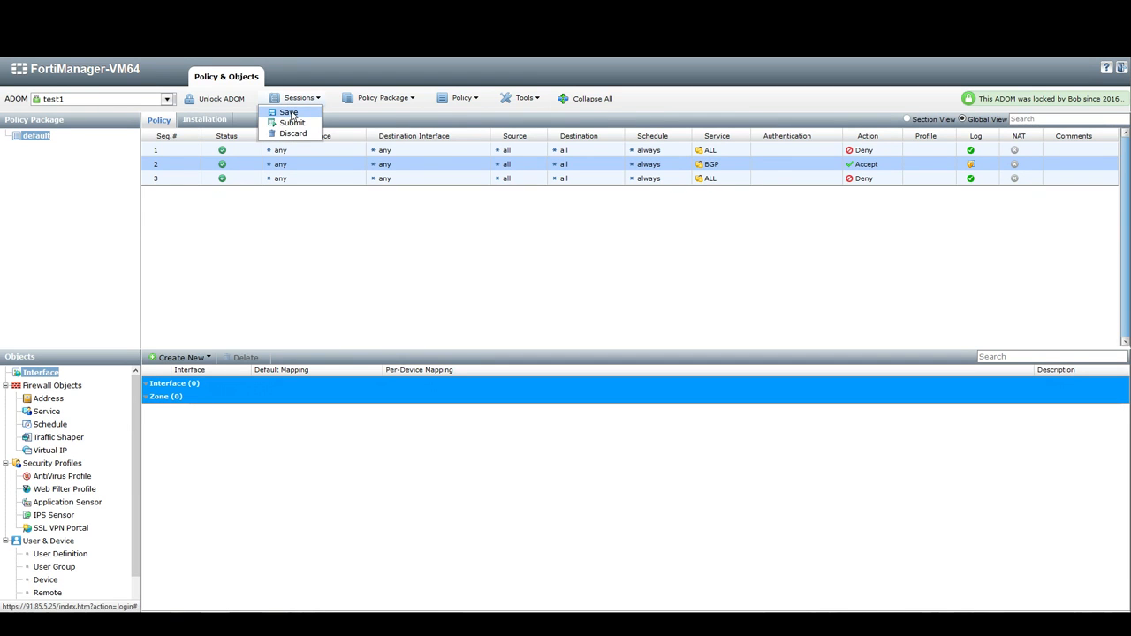
click(289, 113)
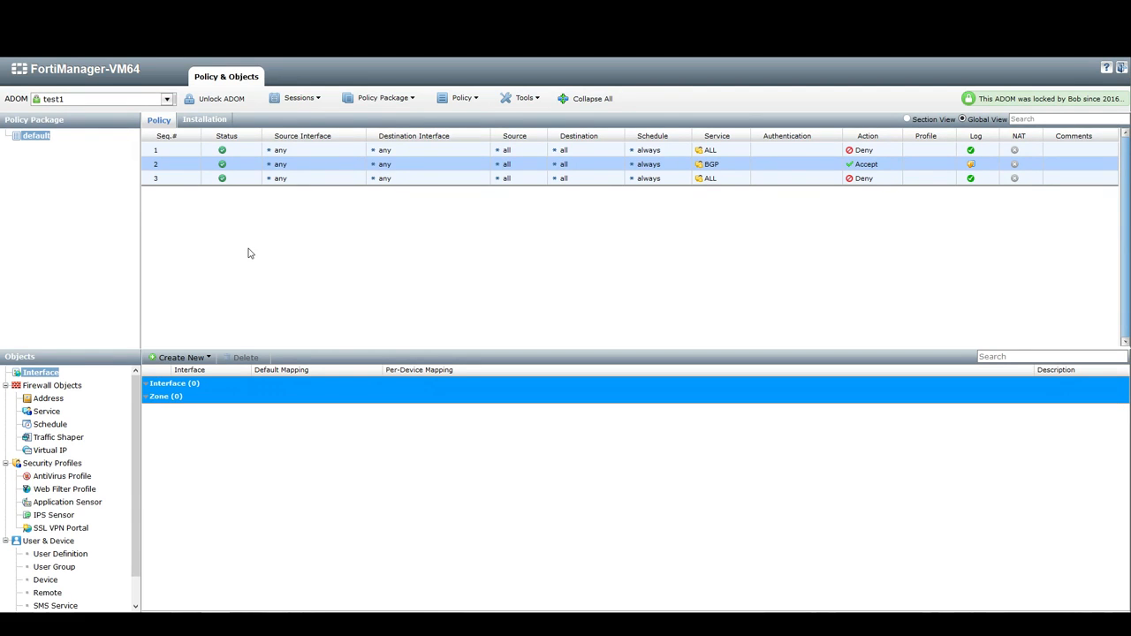
Submit the session for approval with the comment Please review
click(296, 99)
click(296, 99)
click(296, 99)
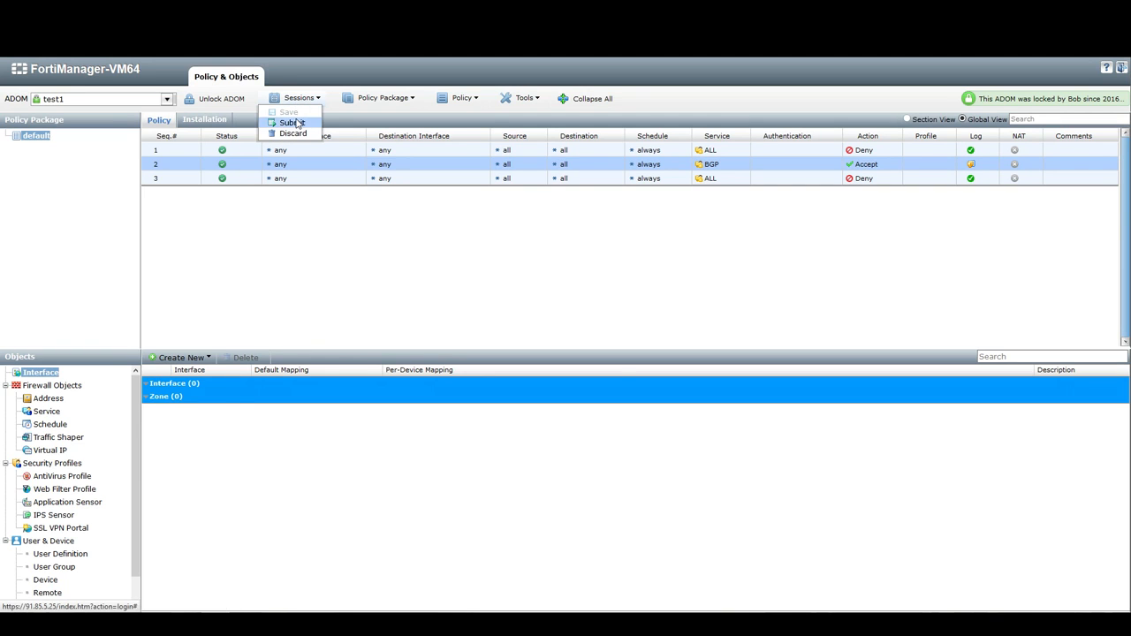
click(291, 123)
click(535, 310)
text(Please review)
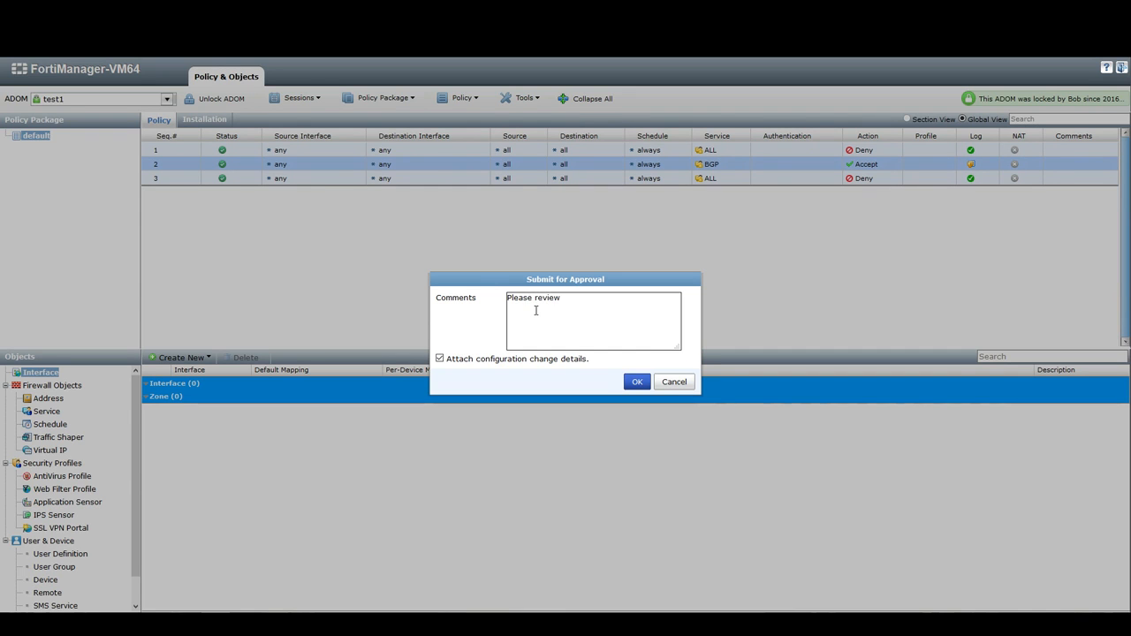
click(632, 386)
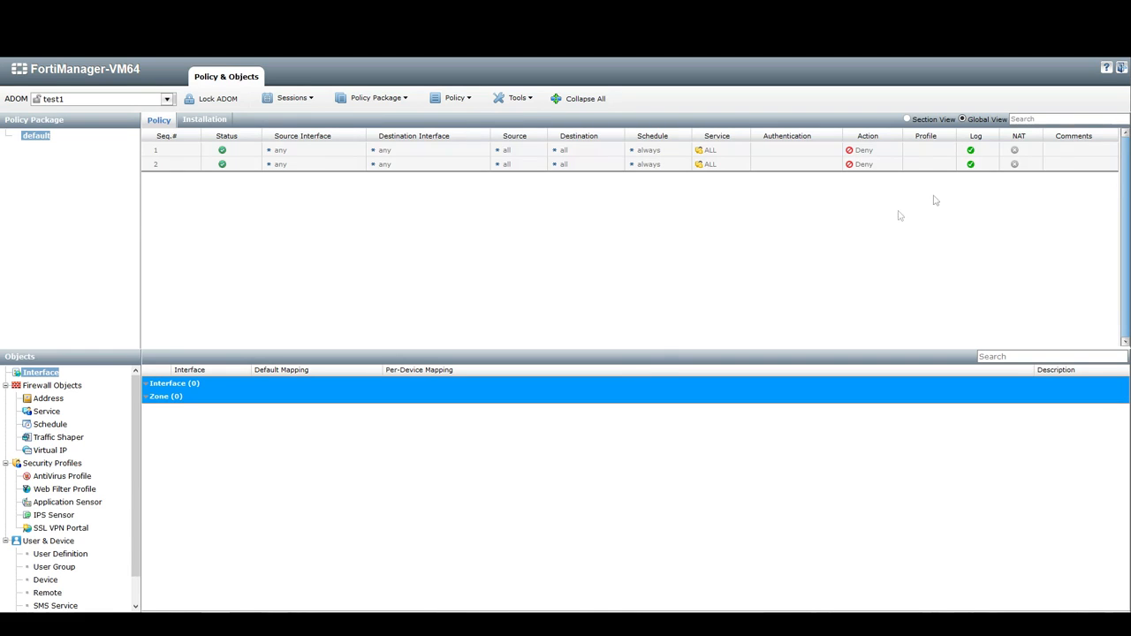
Log out and sign back in as admin, postponing the licence reminder
click(1121, 68)
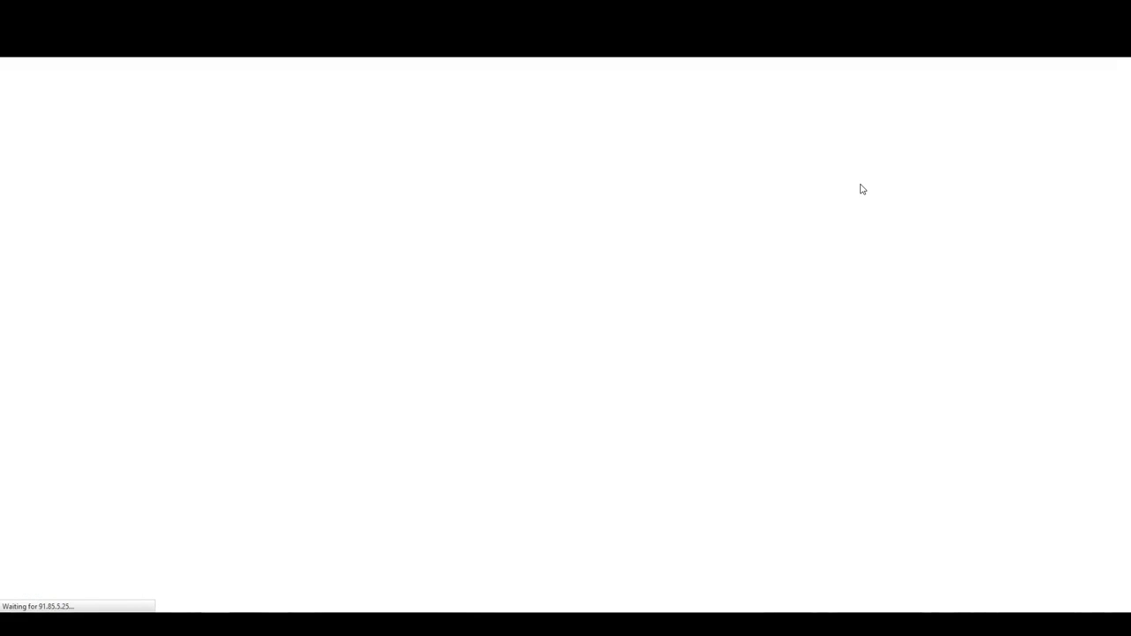
click(571, 313)
text(admin)
key(Return)
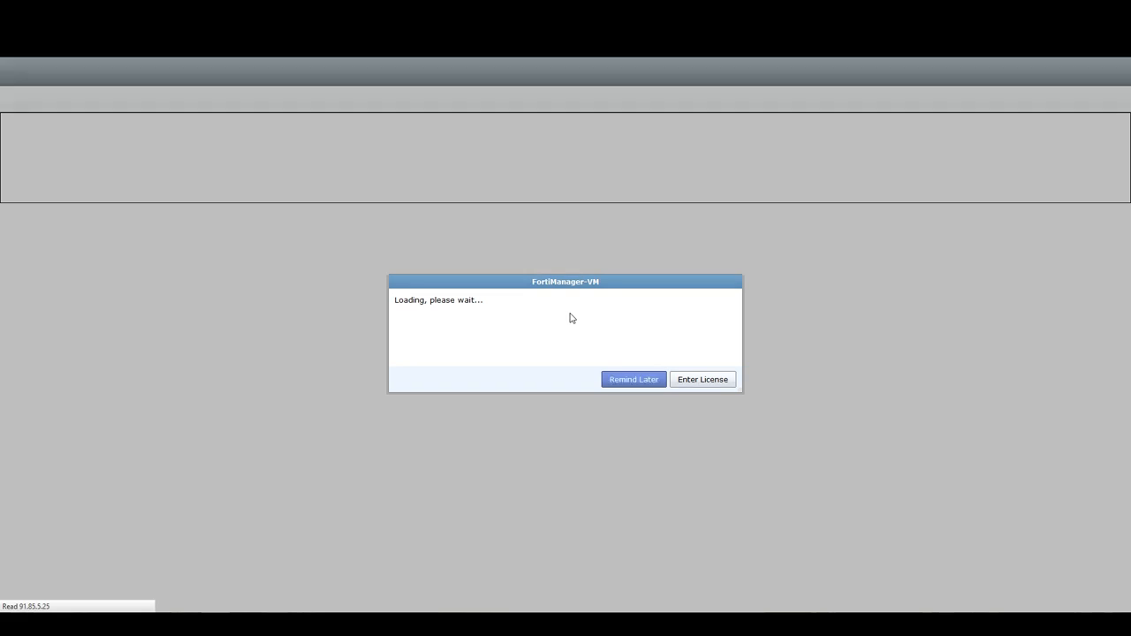
click(606, 380)
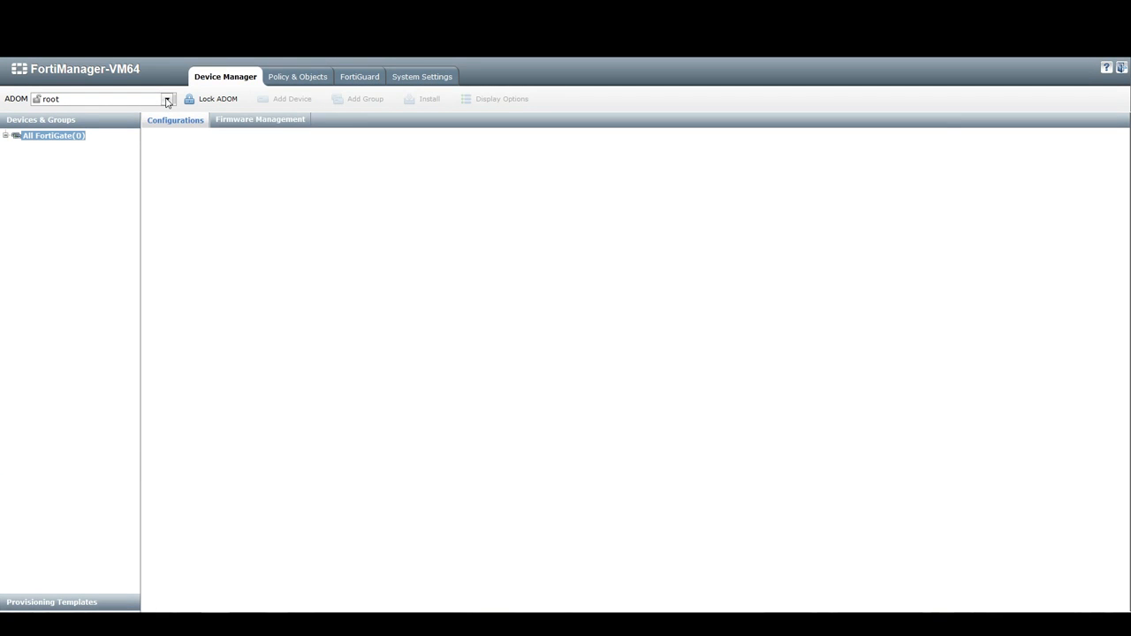
Switch the ADOM to test1 and open Policy & Objects
click(166, 100)
click(126, 124)
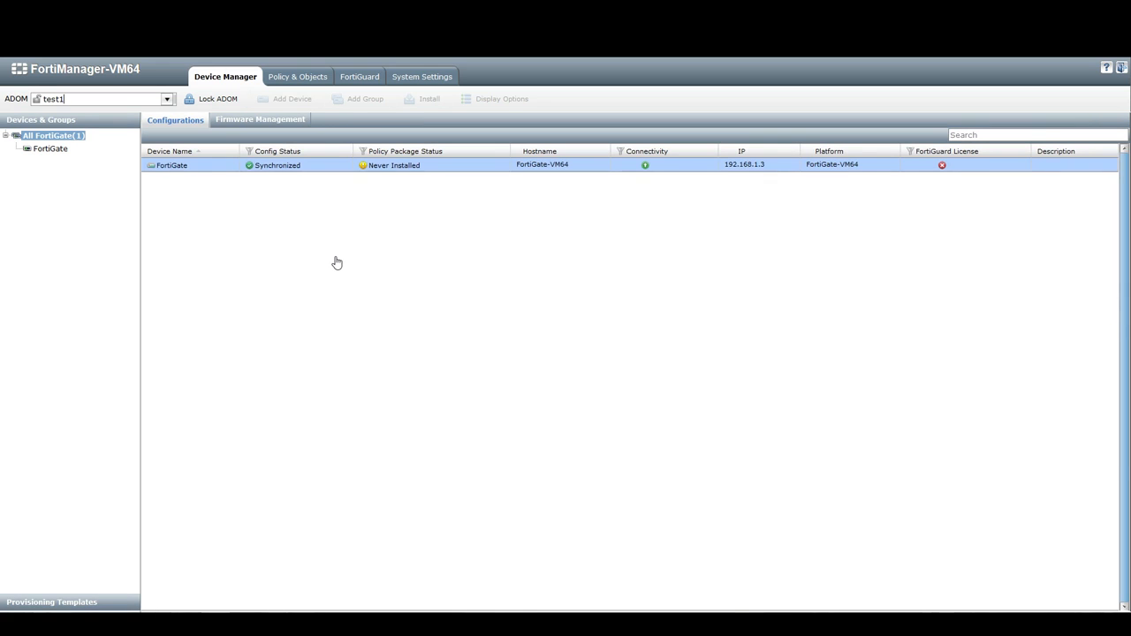
click(283, 78)
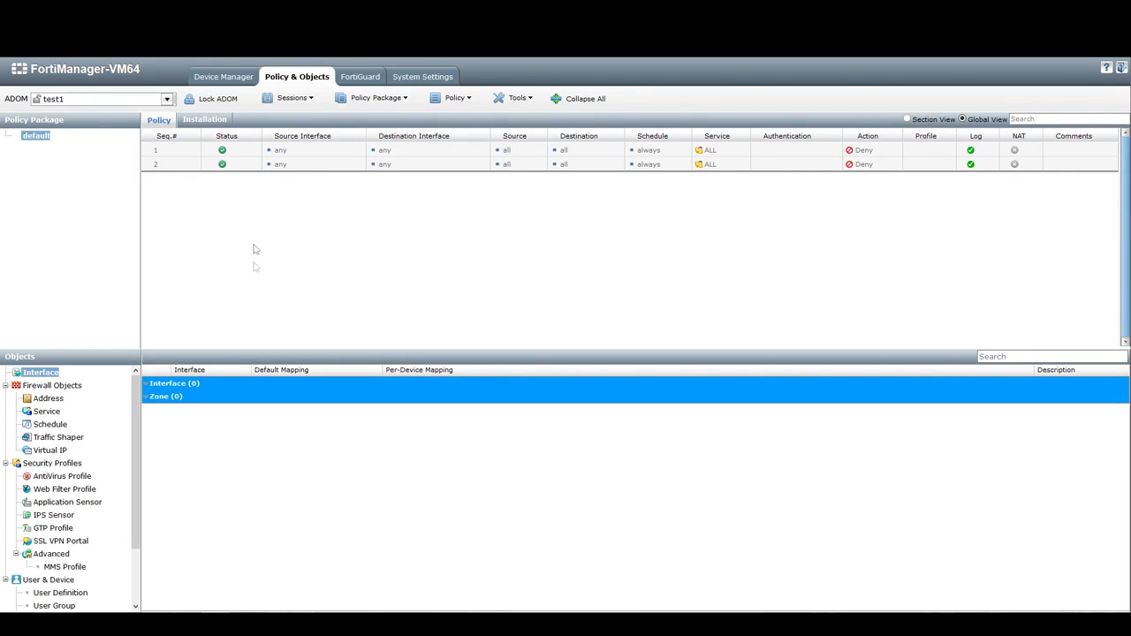
Lock the ADOM and select the pending Change control 5589 session to view its comments
click(218, 99)
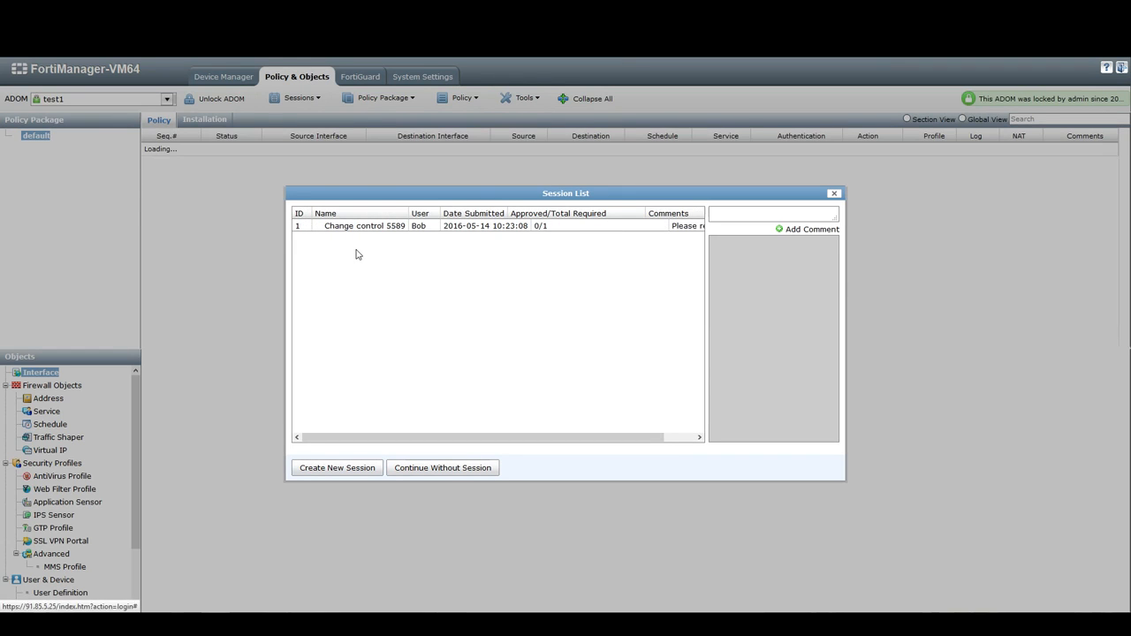
click(357, 228)
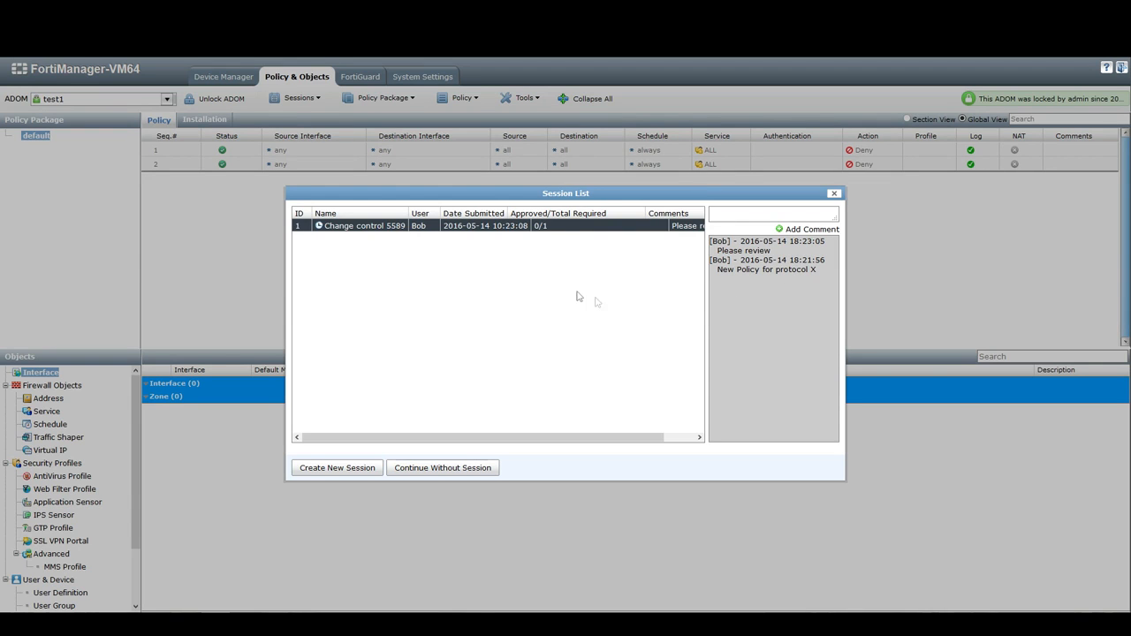
View the revision diff of the Change control 5589 session and inspect the changed default policy package details
right_click(558, 228)
click(578, 265)
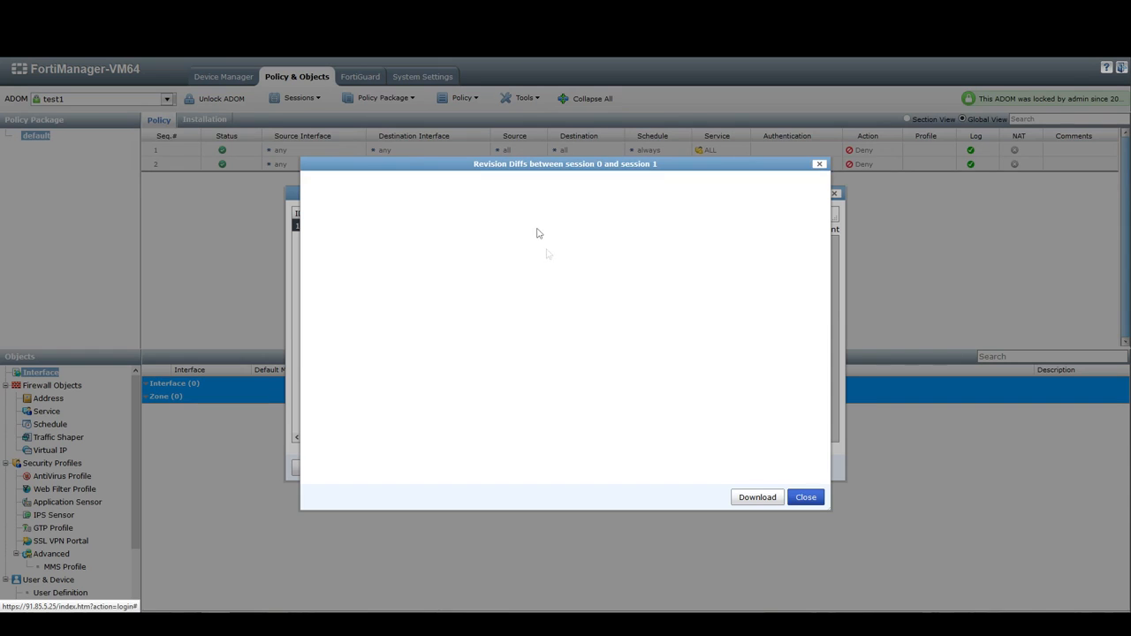
drag(489, 166, 485, 145)
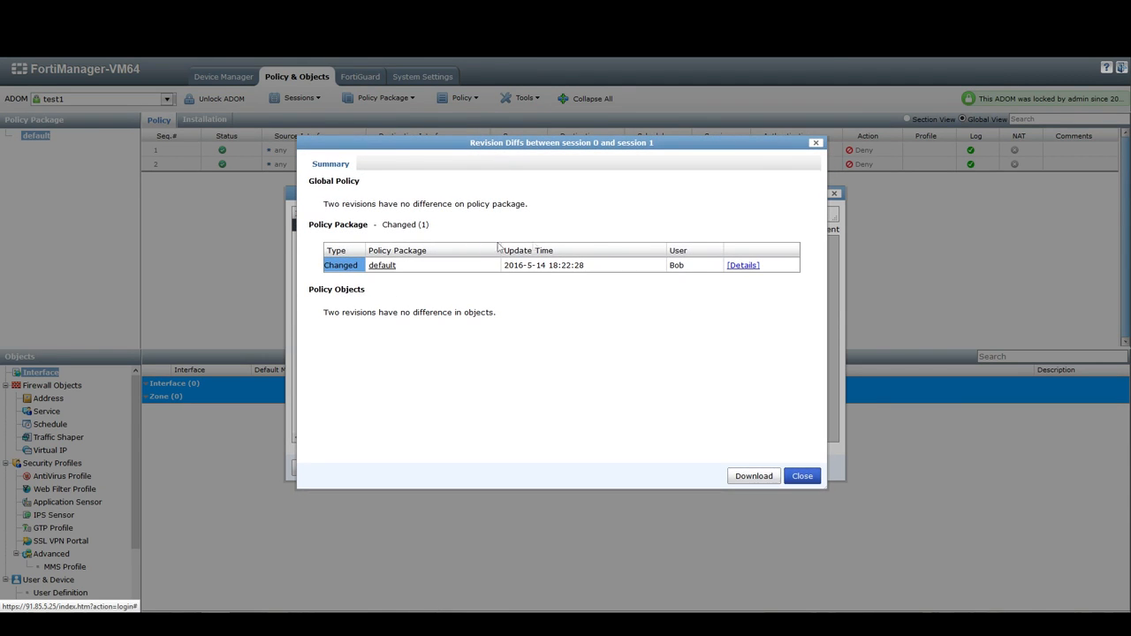
click(731, 266)
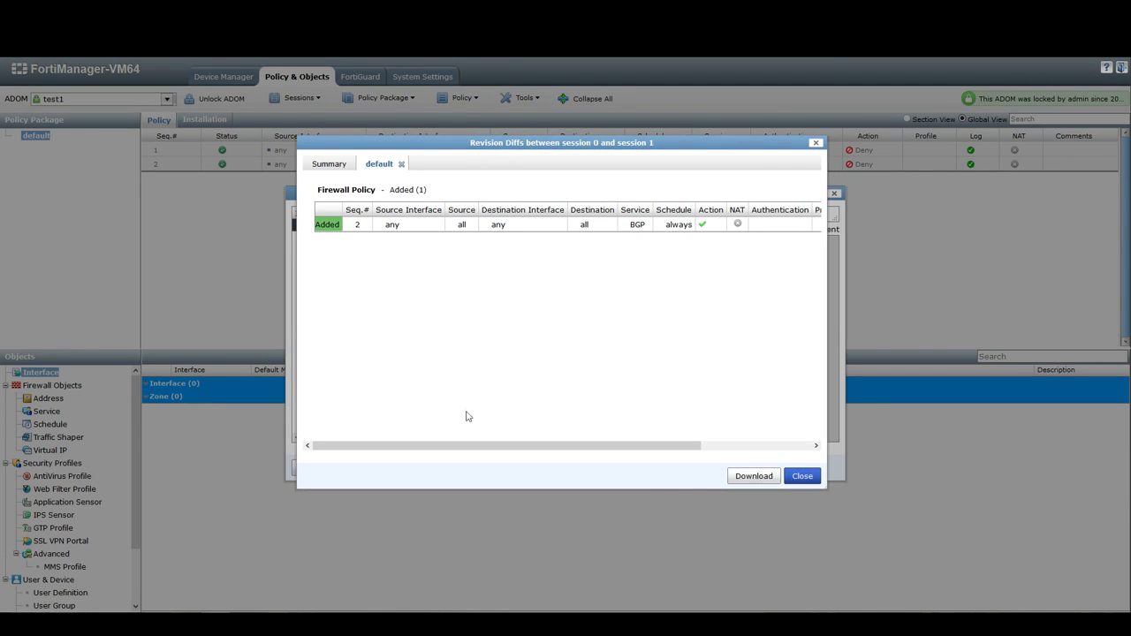
click(803, 478)
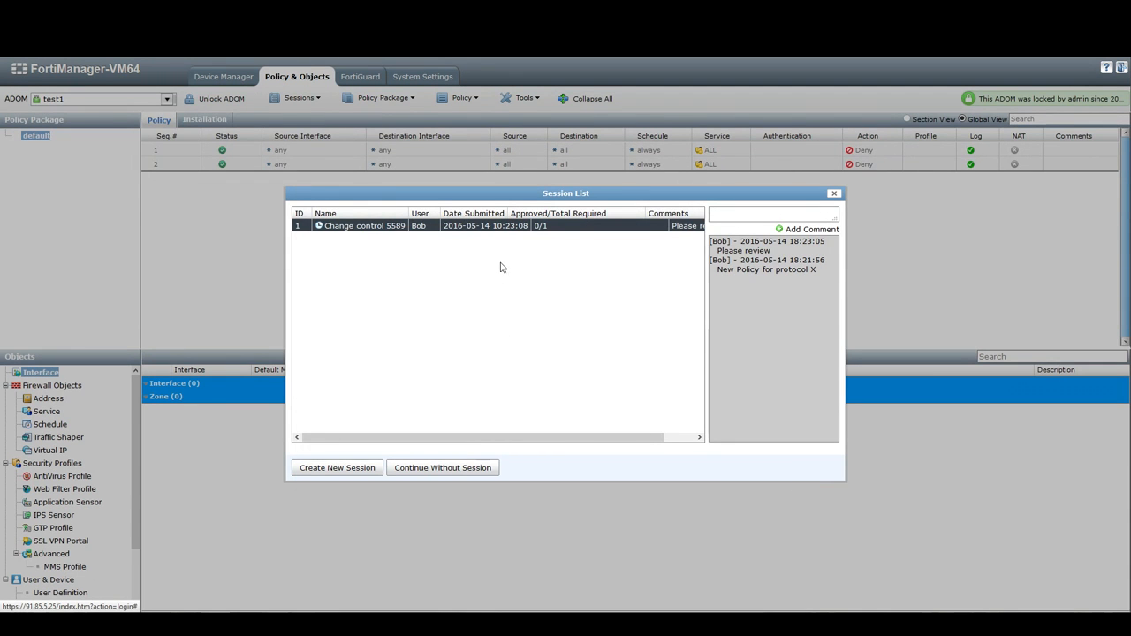
Approve the Change control 5589 session with an approval comment, then close the session list
right_click(500, 225)
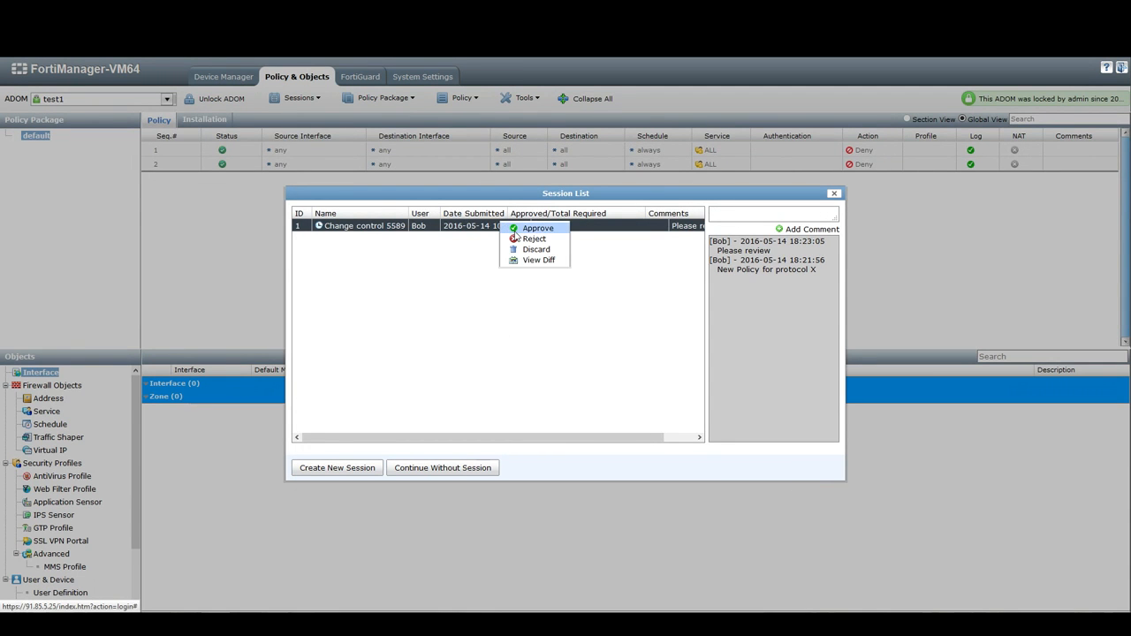
click(522, 229)
click(536, 330)
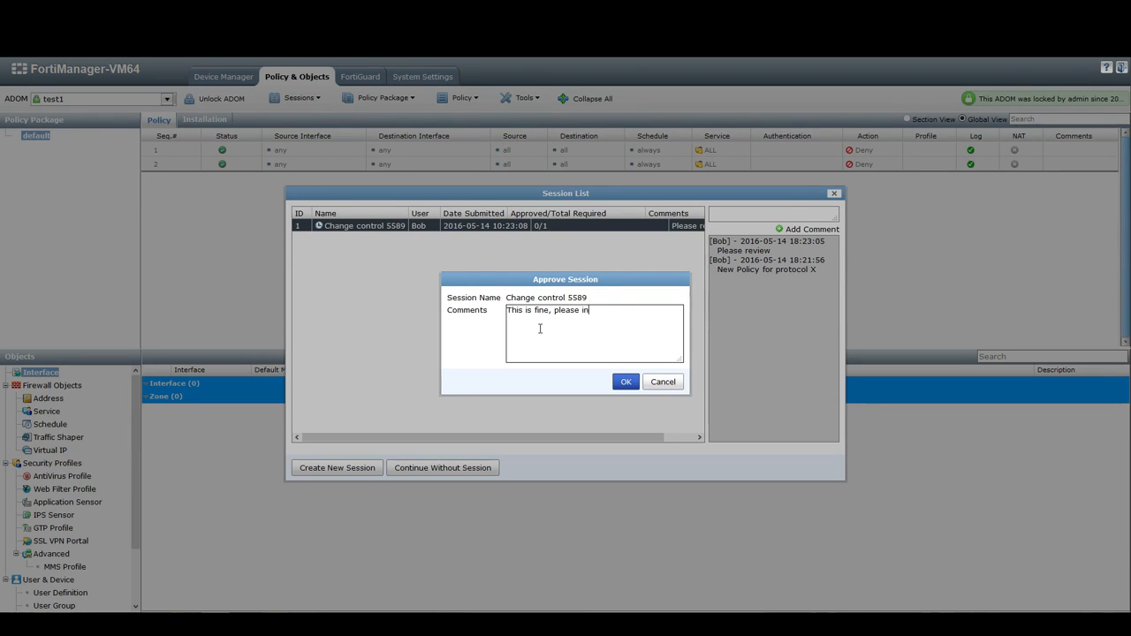
click(623, 382)
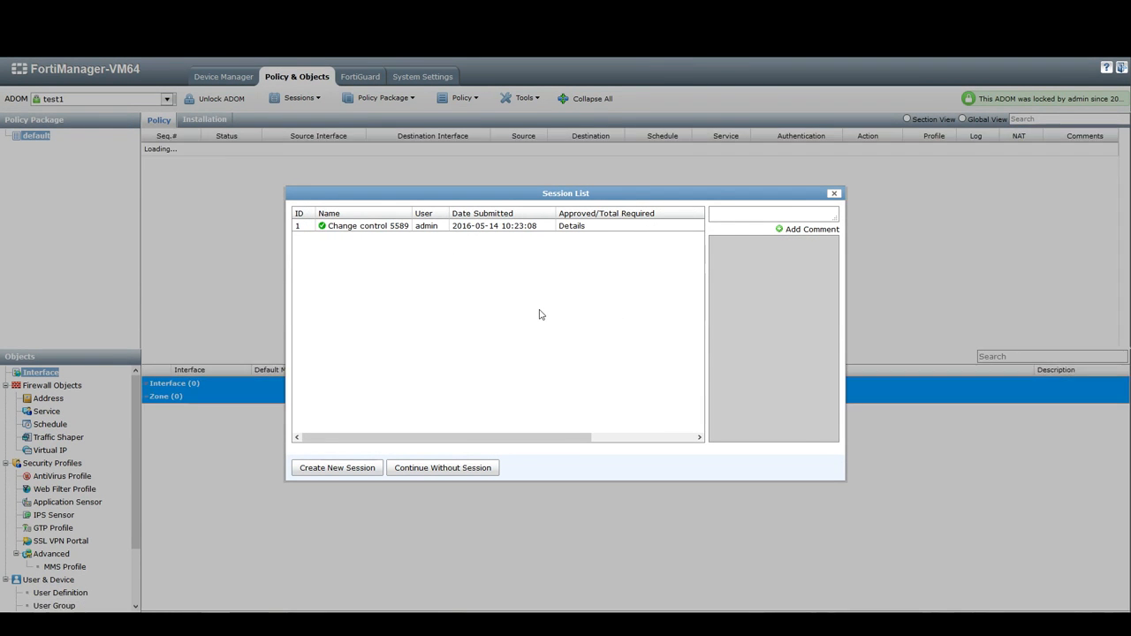
click(833, 195)
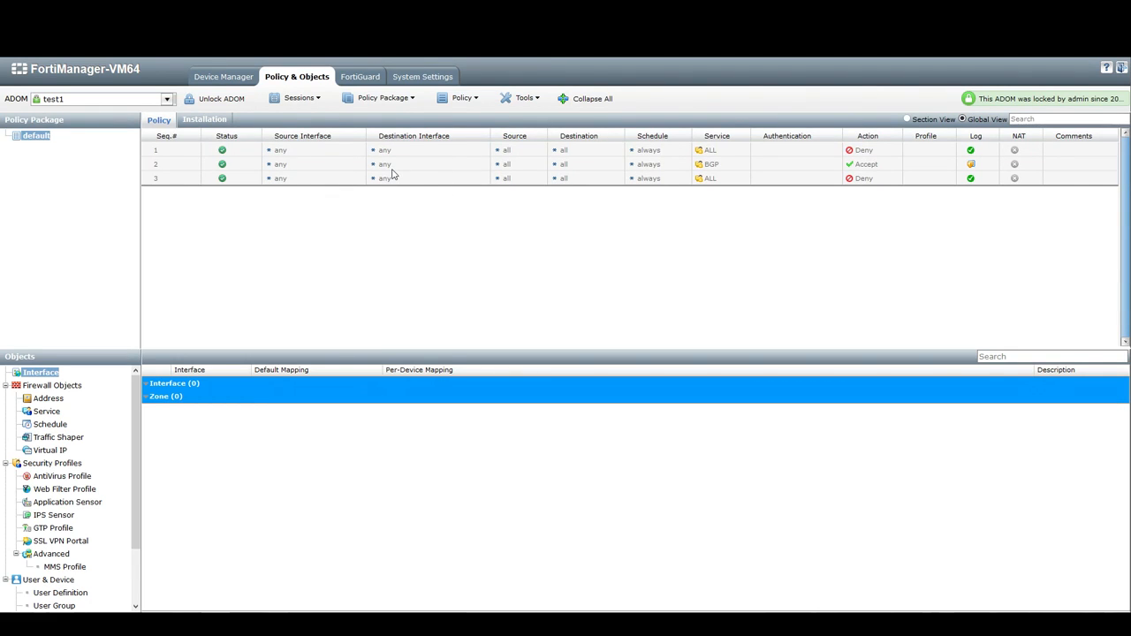
Start the Install Wizard to install the default policy package and device settings
click(402, 99)
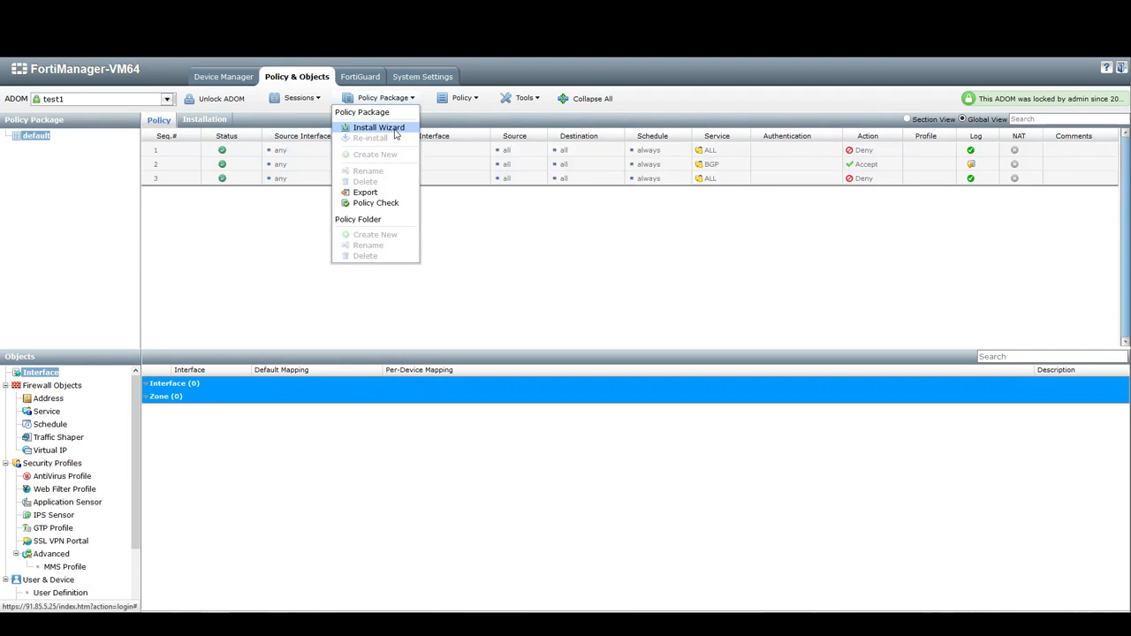
click(395, 131)
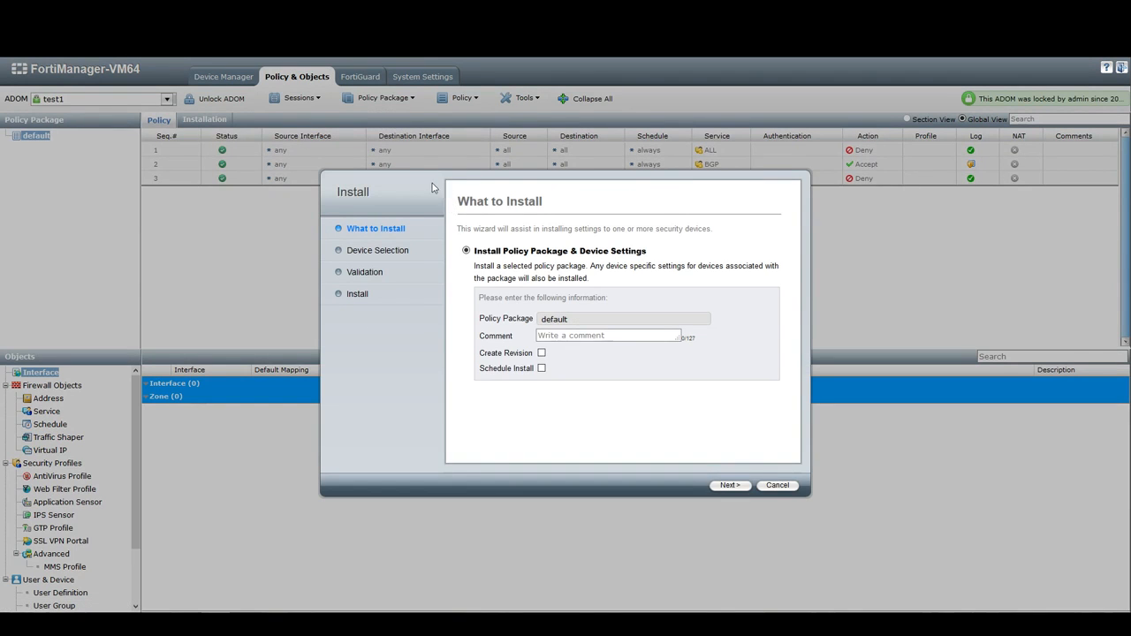
drag(432, 188, 423, 161)
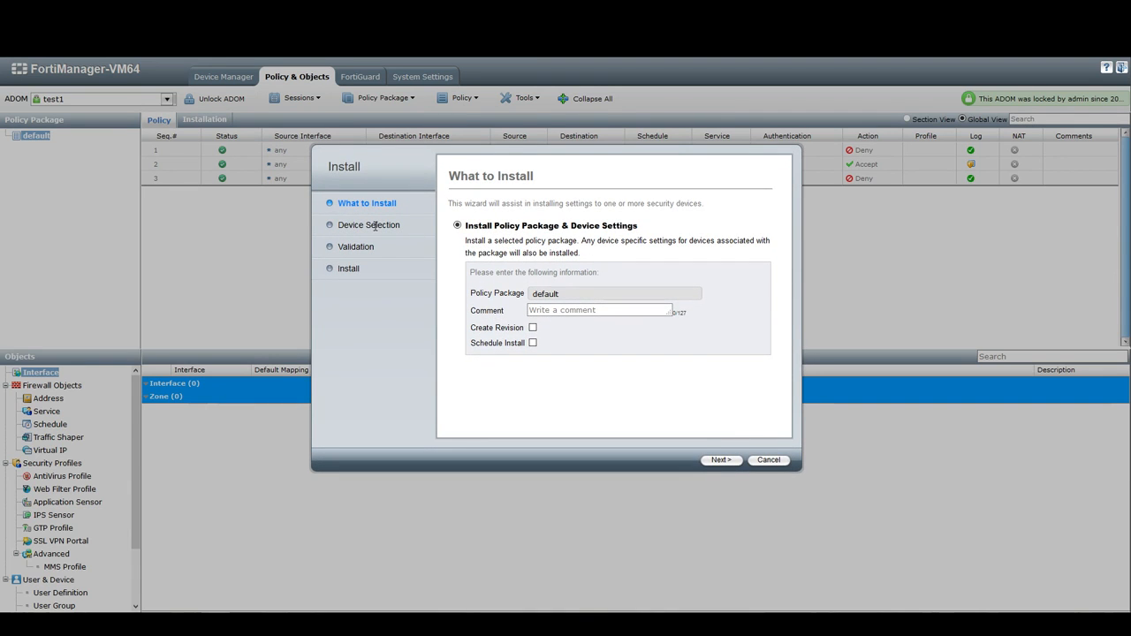